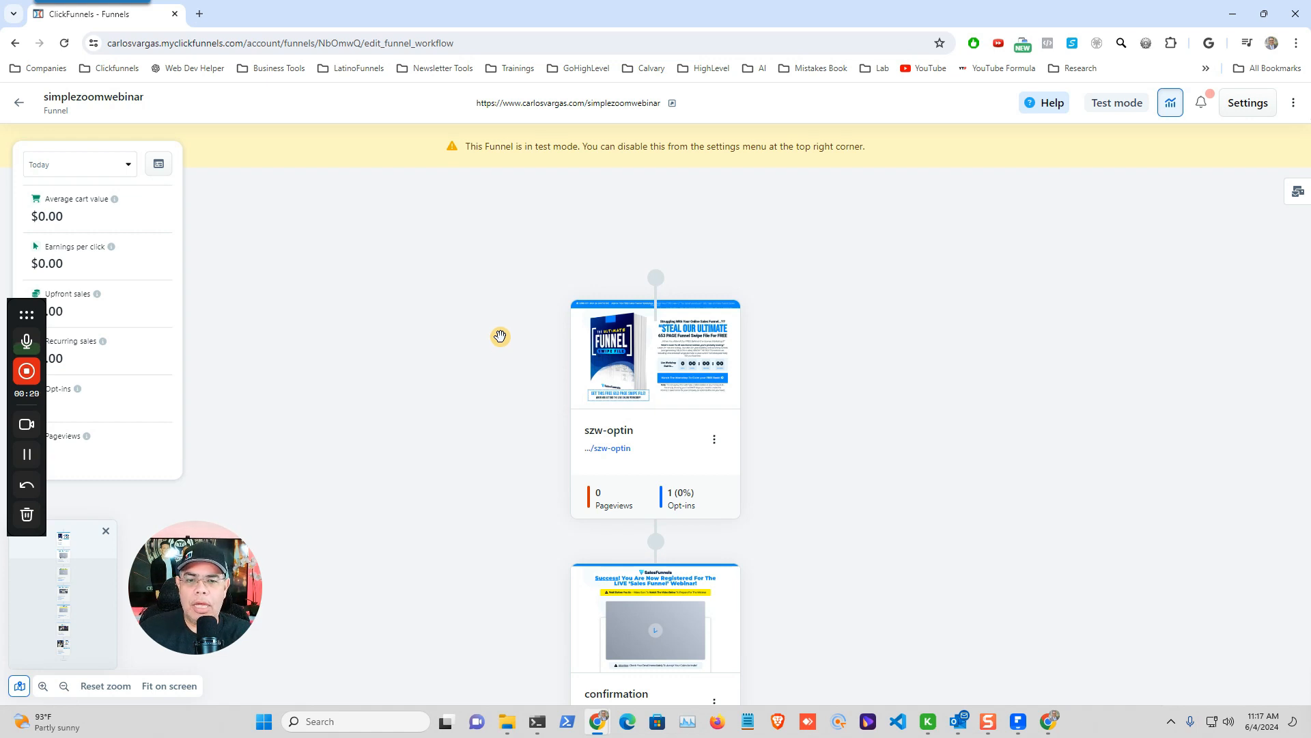
Review the page steps of the simplezoomwebinar funnel, from the opt-in page to the Money Party Registration page
scroll(500, 336, "down", 3)
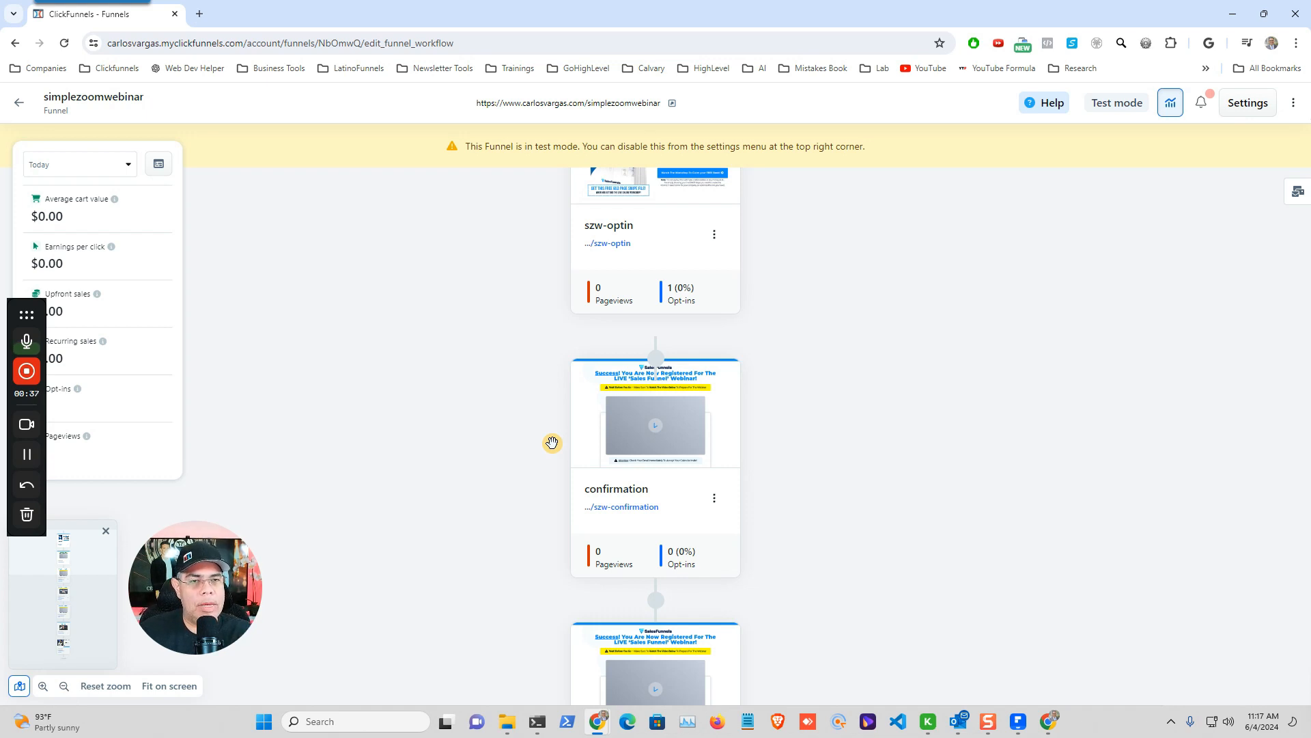
scroll(535, 408, "down", 4)
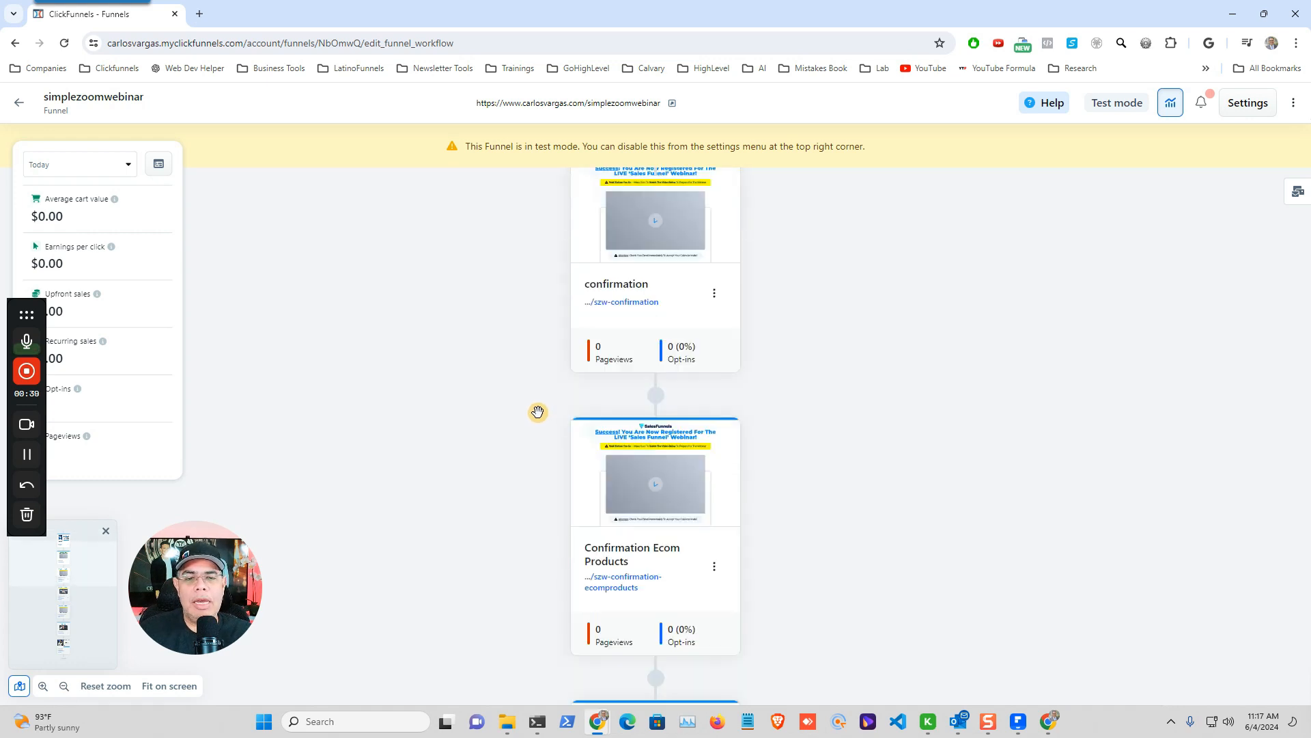
scroll(535, 408, "down", 5)
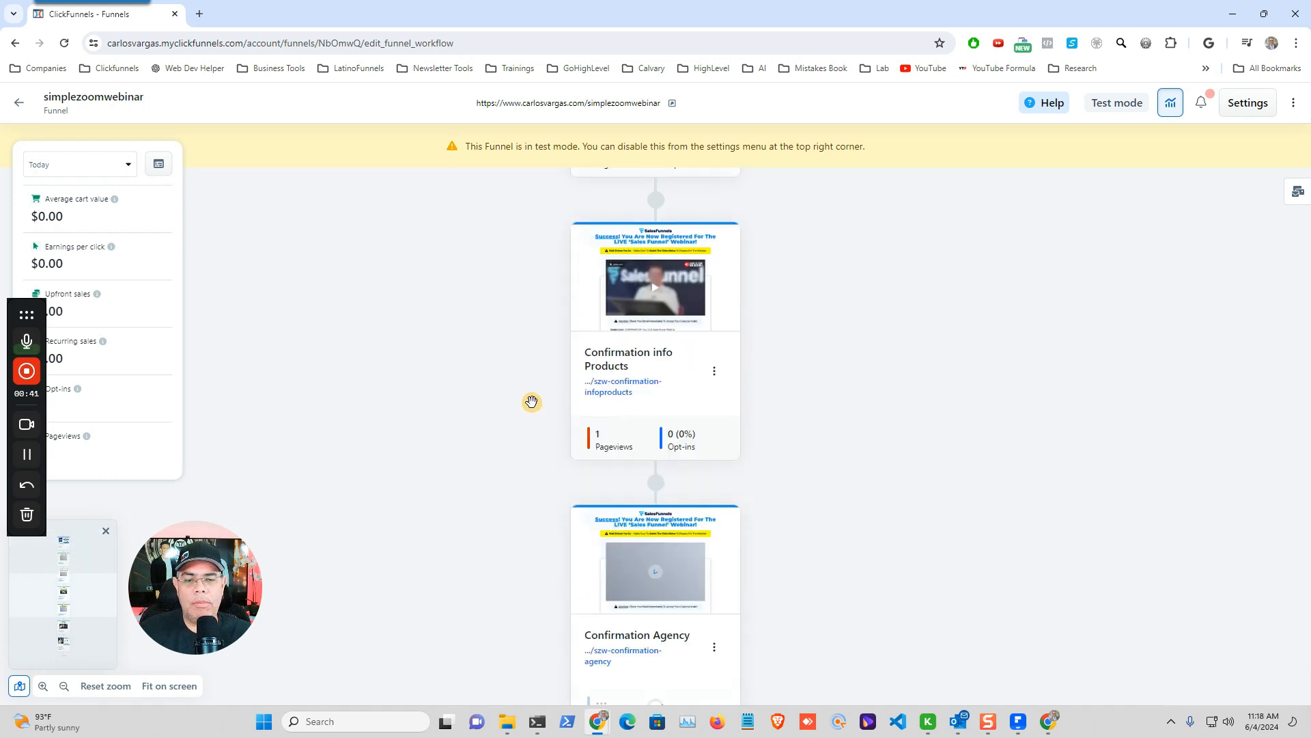
scroll(532, 400, "down", 2)
scroll(532, 400, "down", 4)
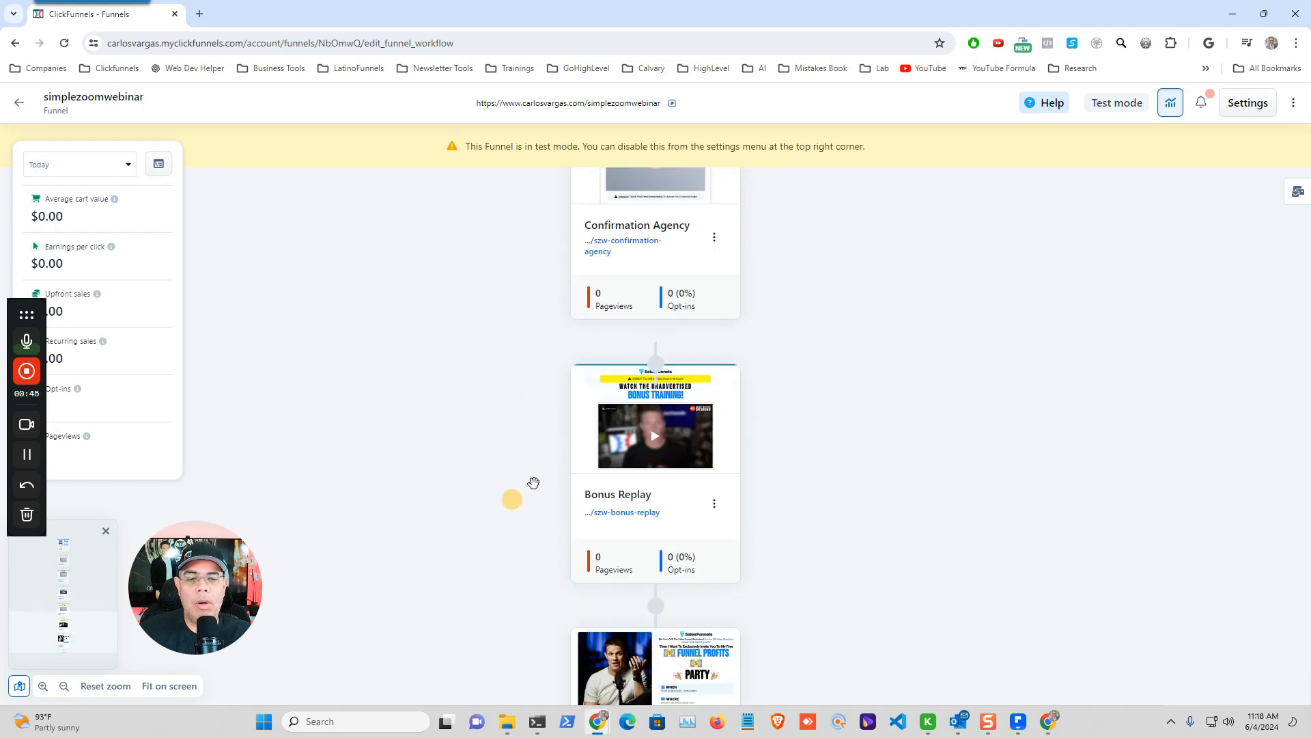
scroll(489, 449, "down", 3)
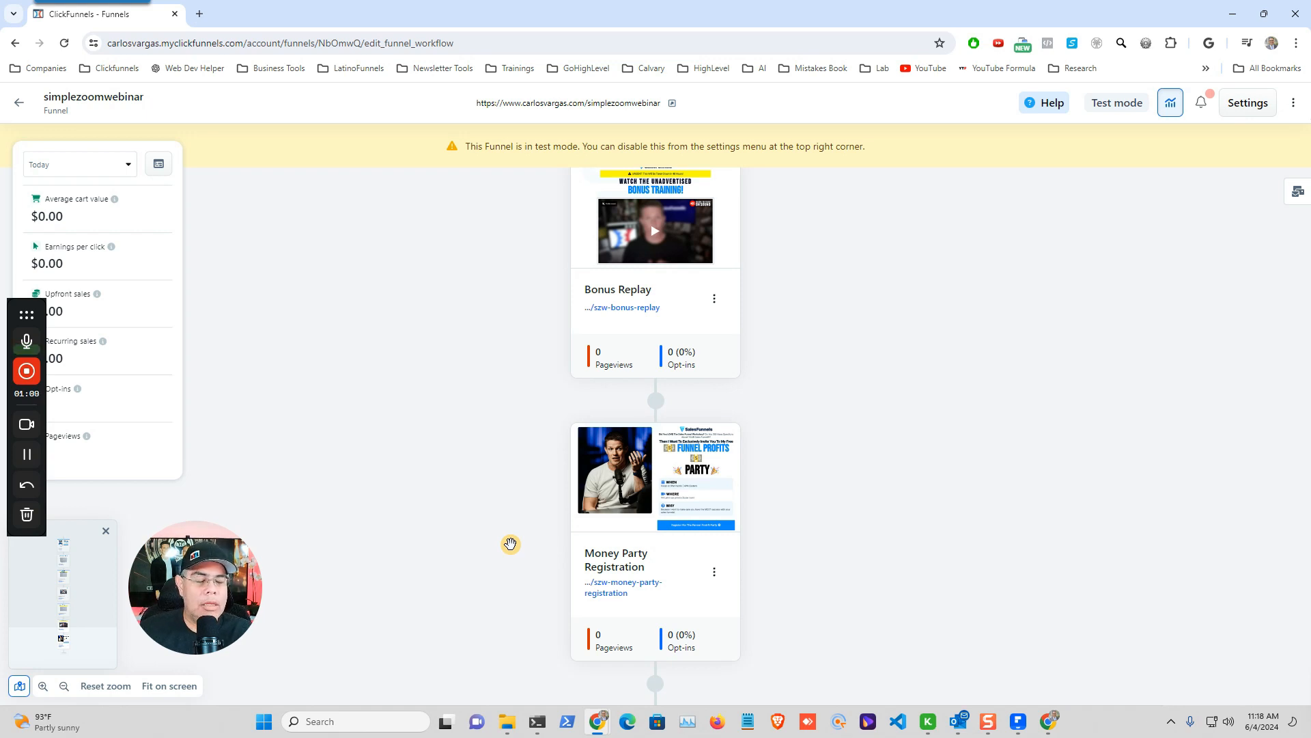
scroll(512, 533, "down", 10)
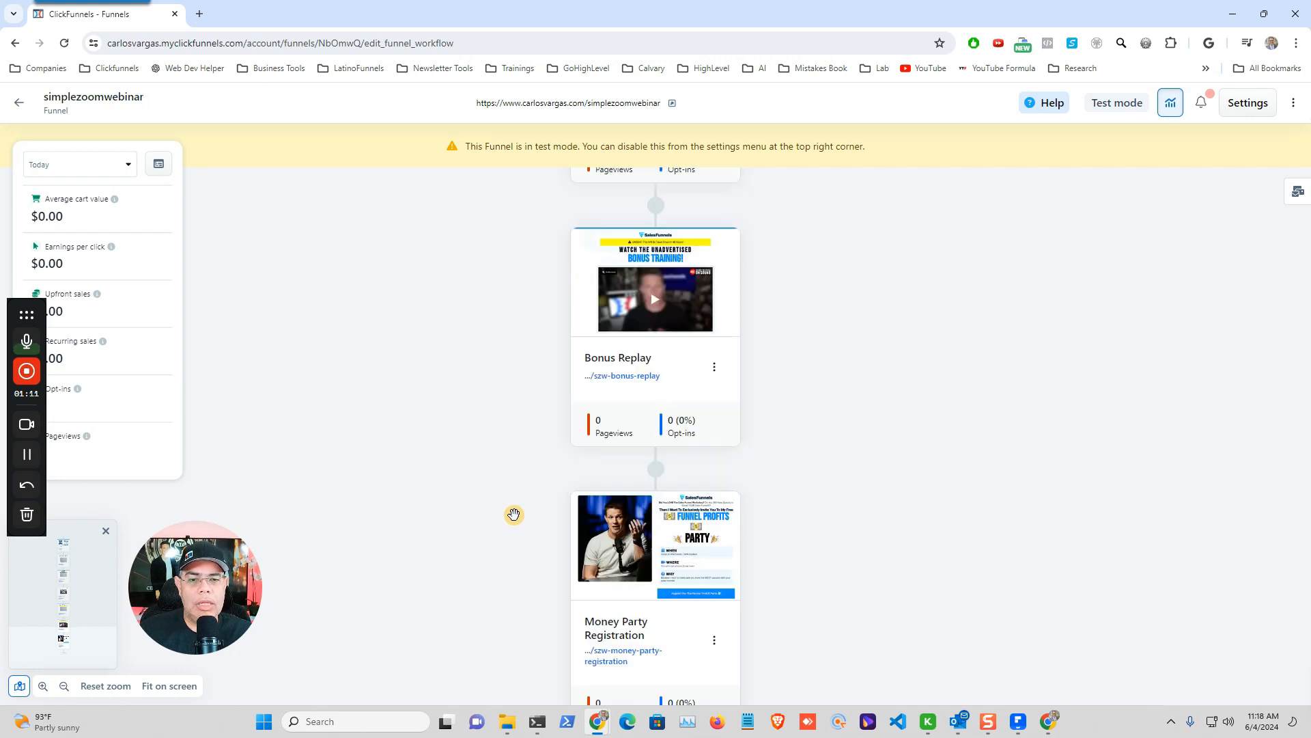
scroll(514, 515, "up", 5)
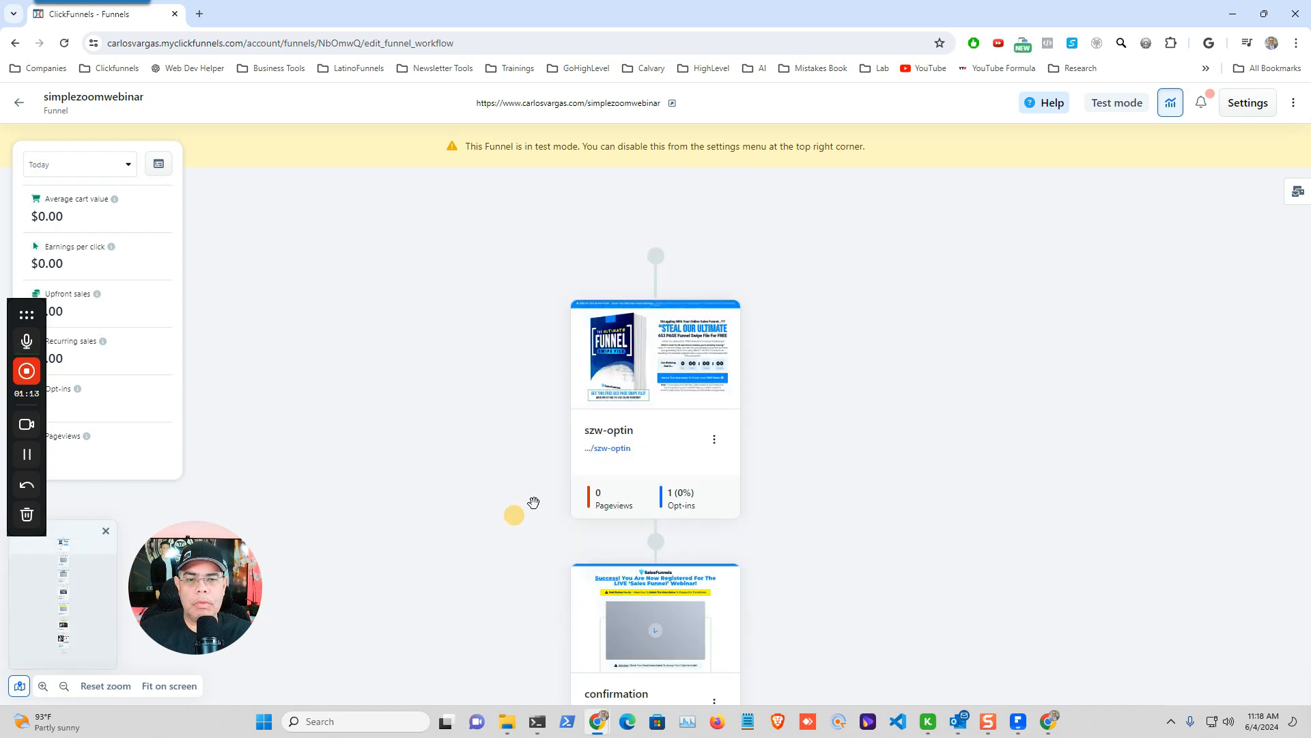
Open the szw-optin page in the page editor and collapse the funnel step overview beside it
left_click(667, 341)
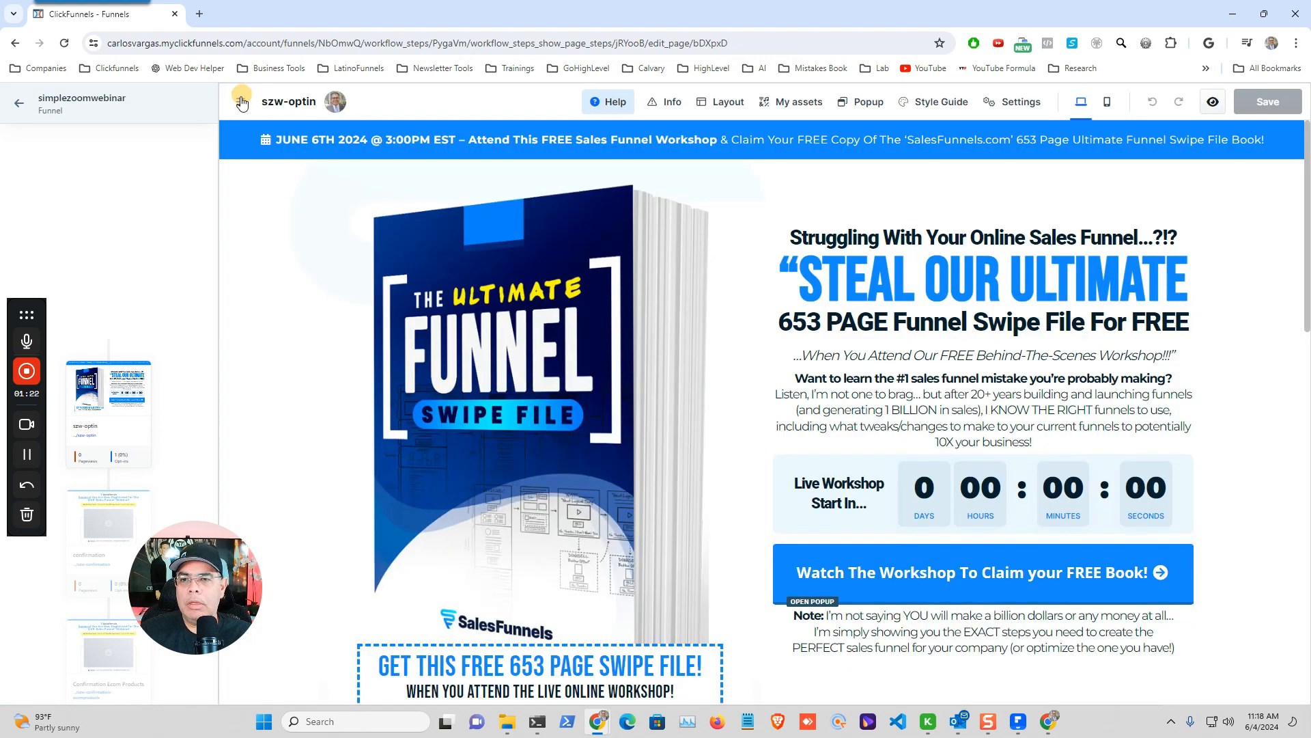
left_click(241, 101)
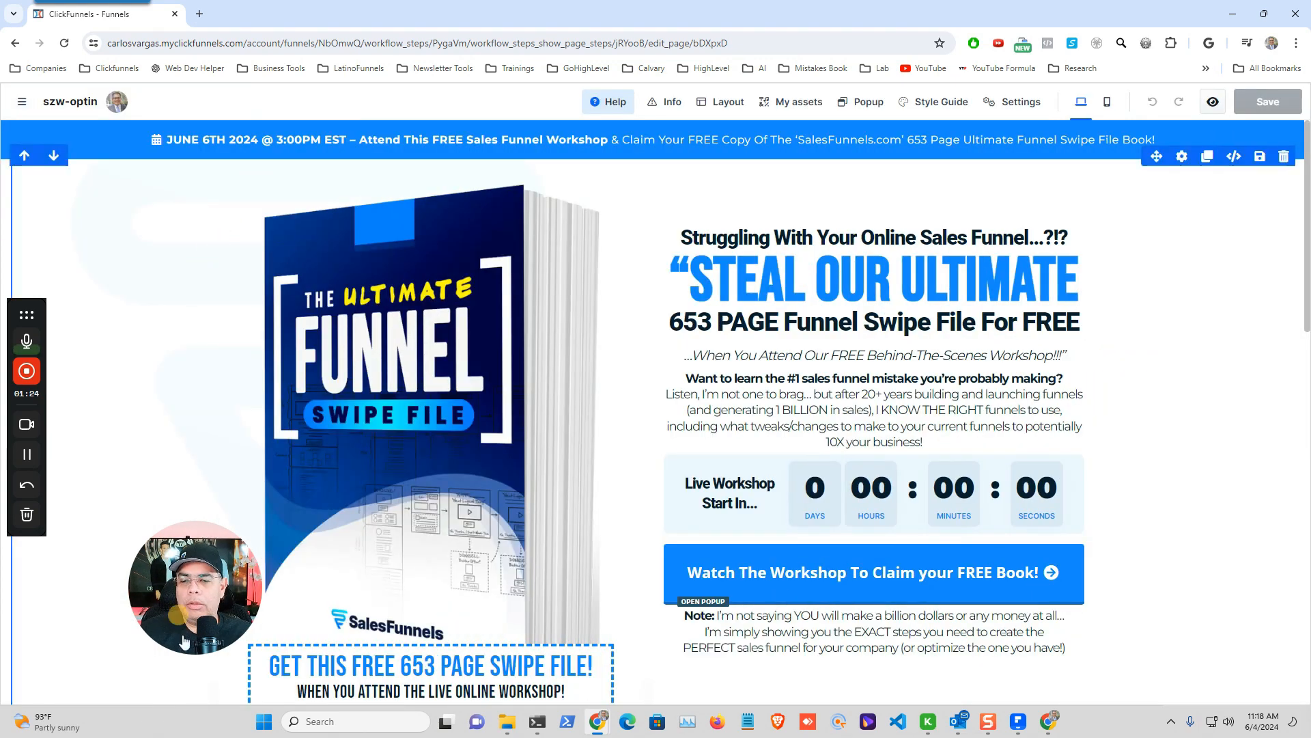
left_click_drag(183, 641, 96, 619)
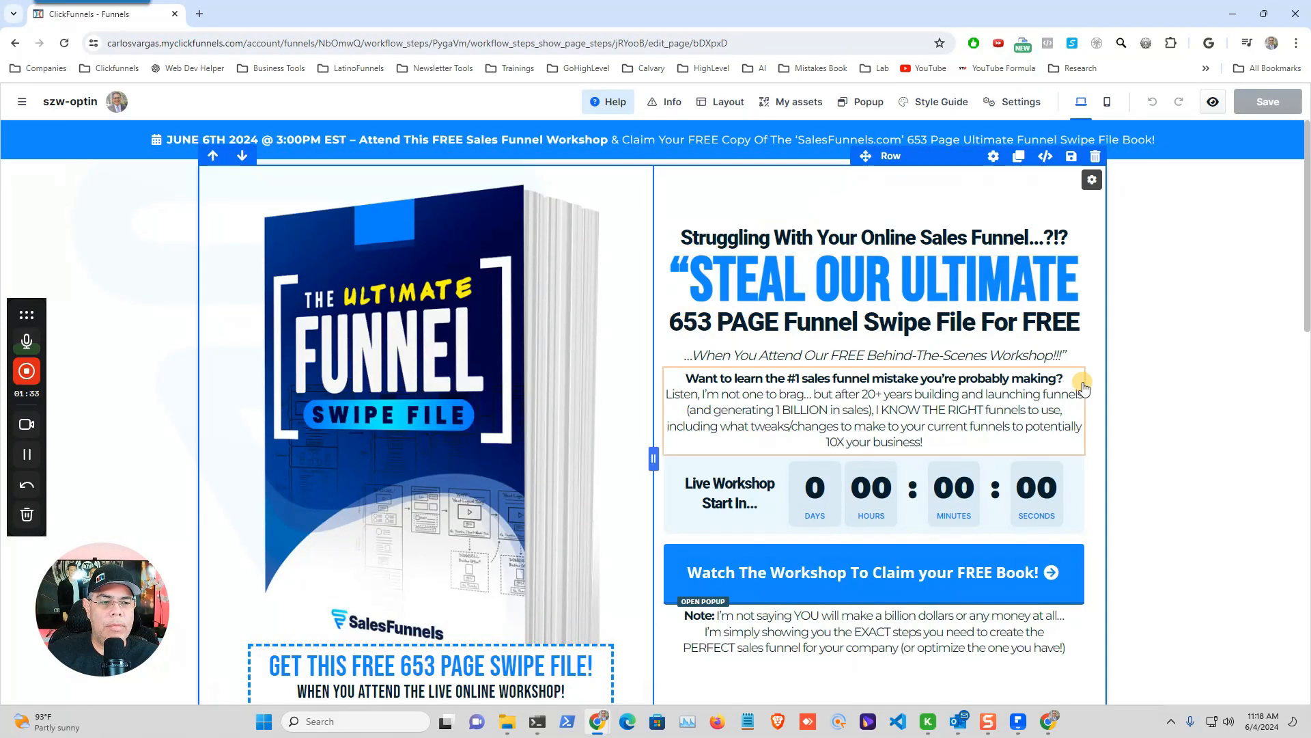
Look over the opt-in page down to its footer and show its registration popup for editing
scroll(1066, 314, "down", 3)
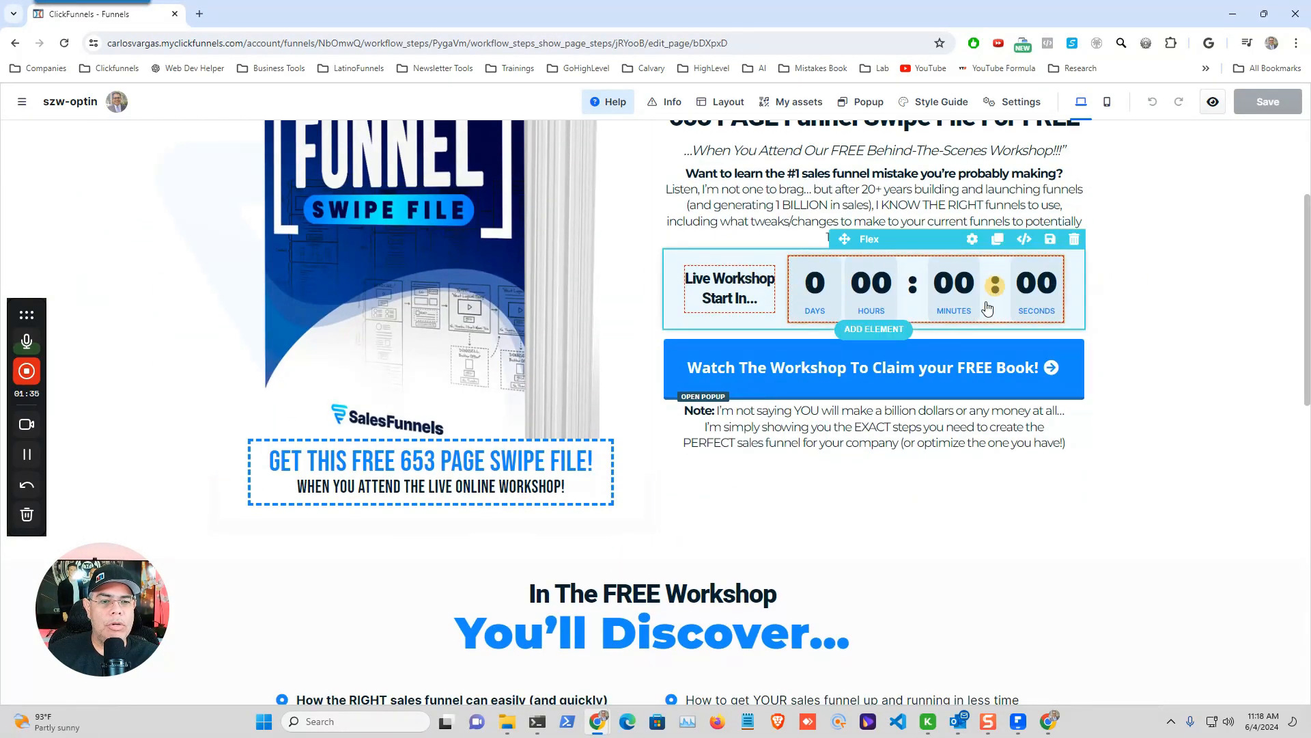
scroll(1102, 425, "down", 5)
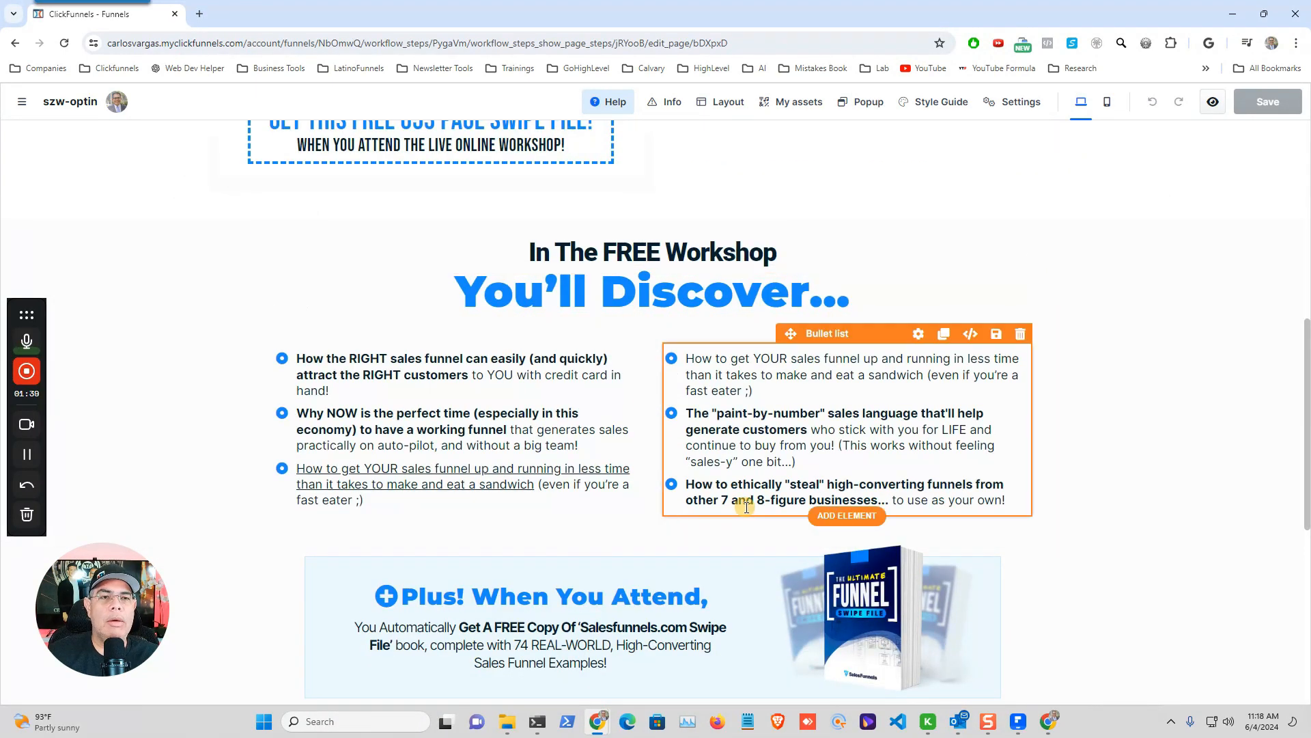
scroll(765, 444, "down", 7)
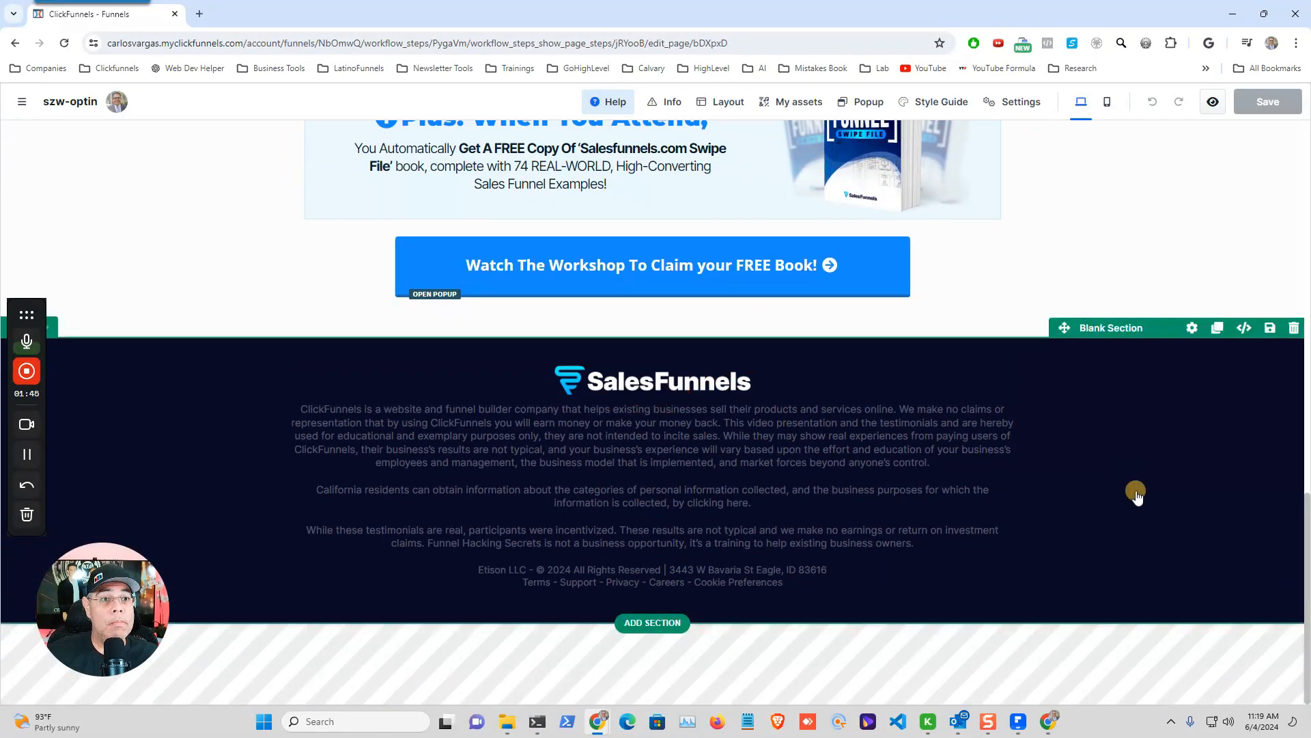
scroll(1136, 496, "up", 10)
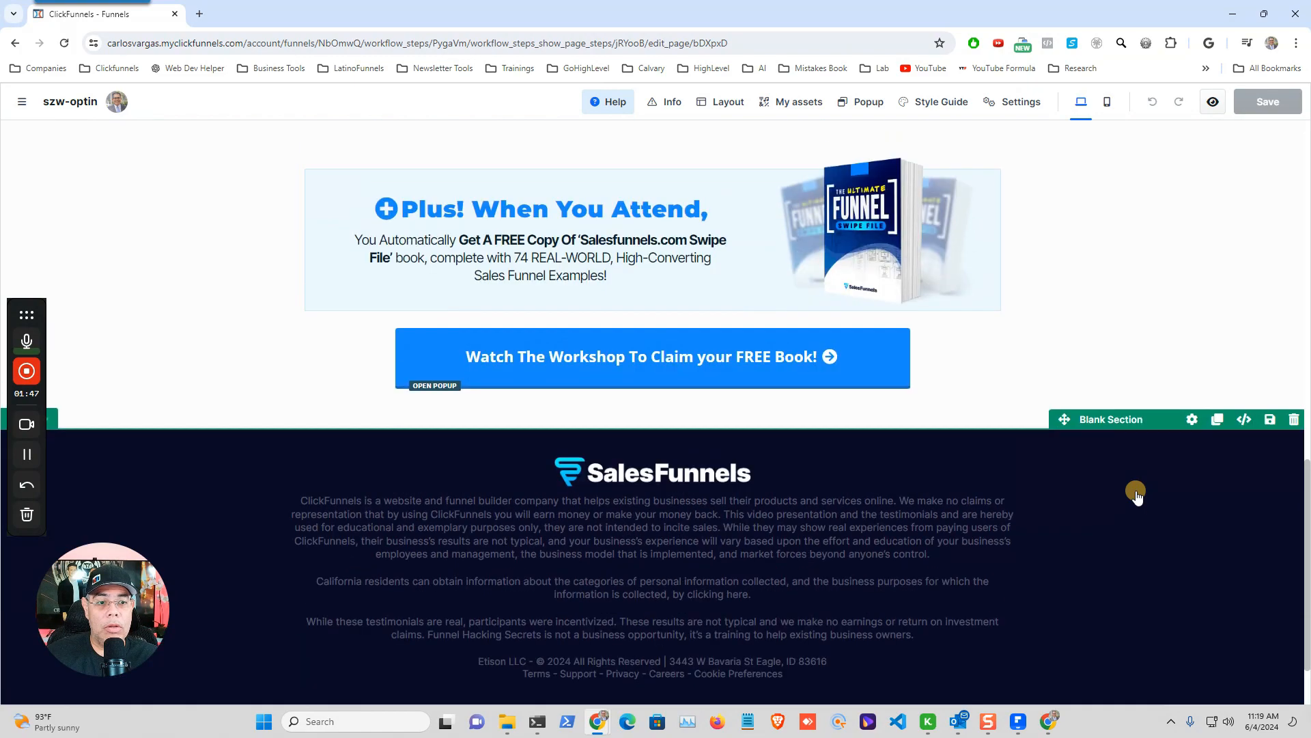
scroll(1136, 496, "up", 3)
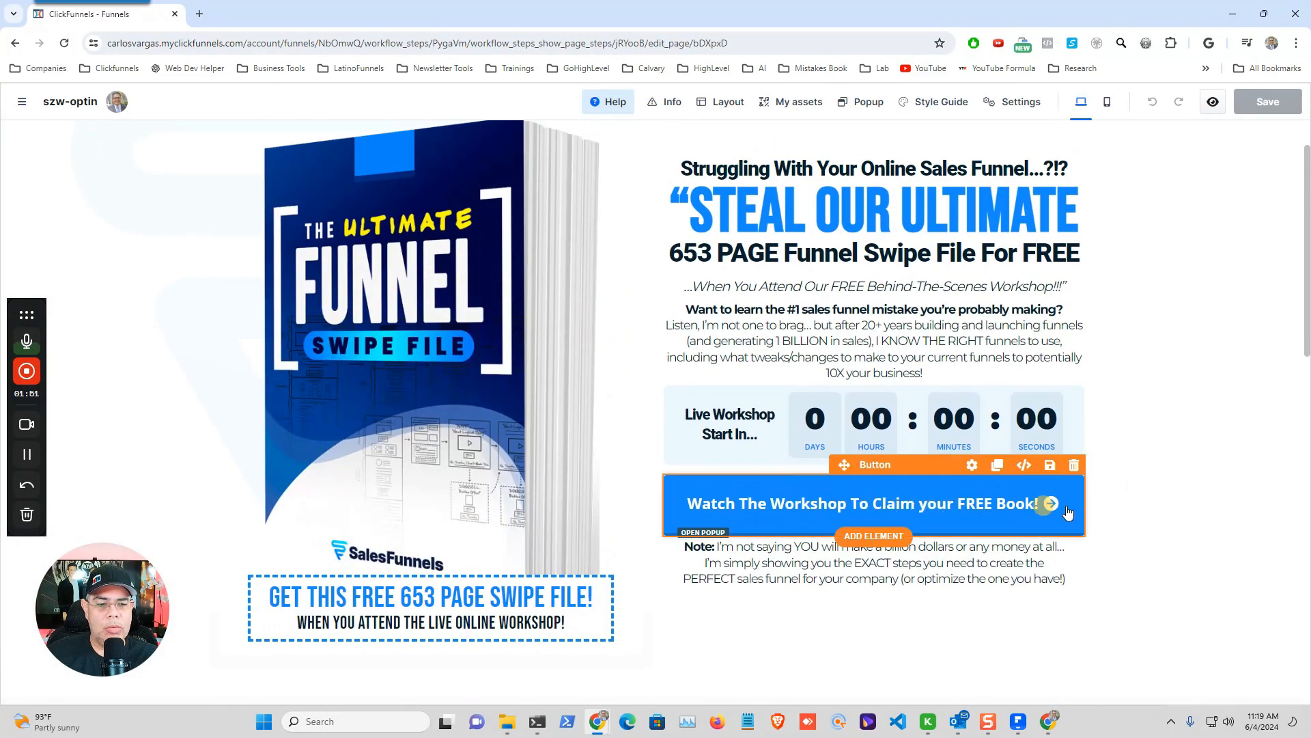
scroll(923, 511, "down", 10)
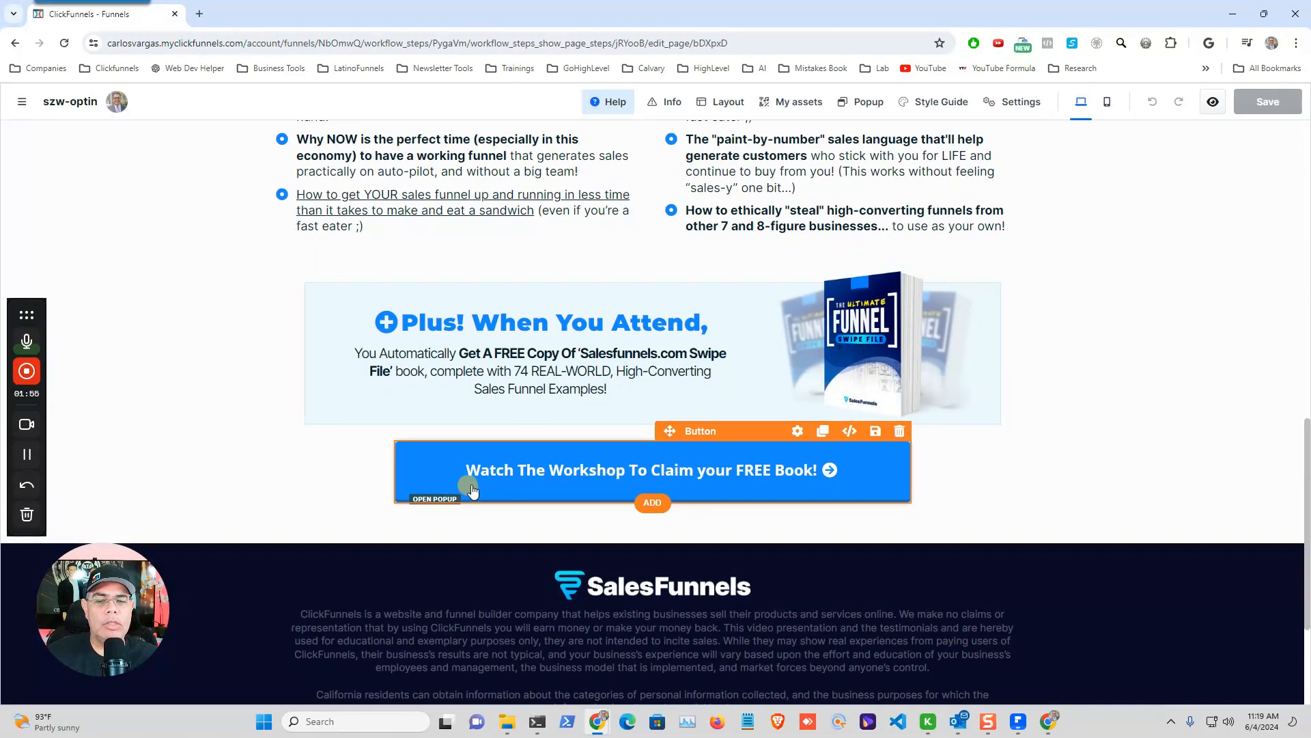
left_click(863, 103)
left_click(867, 130)
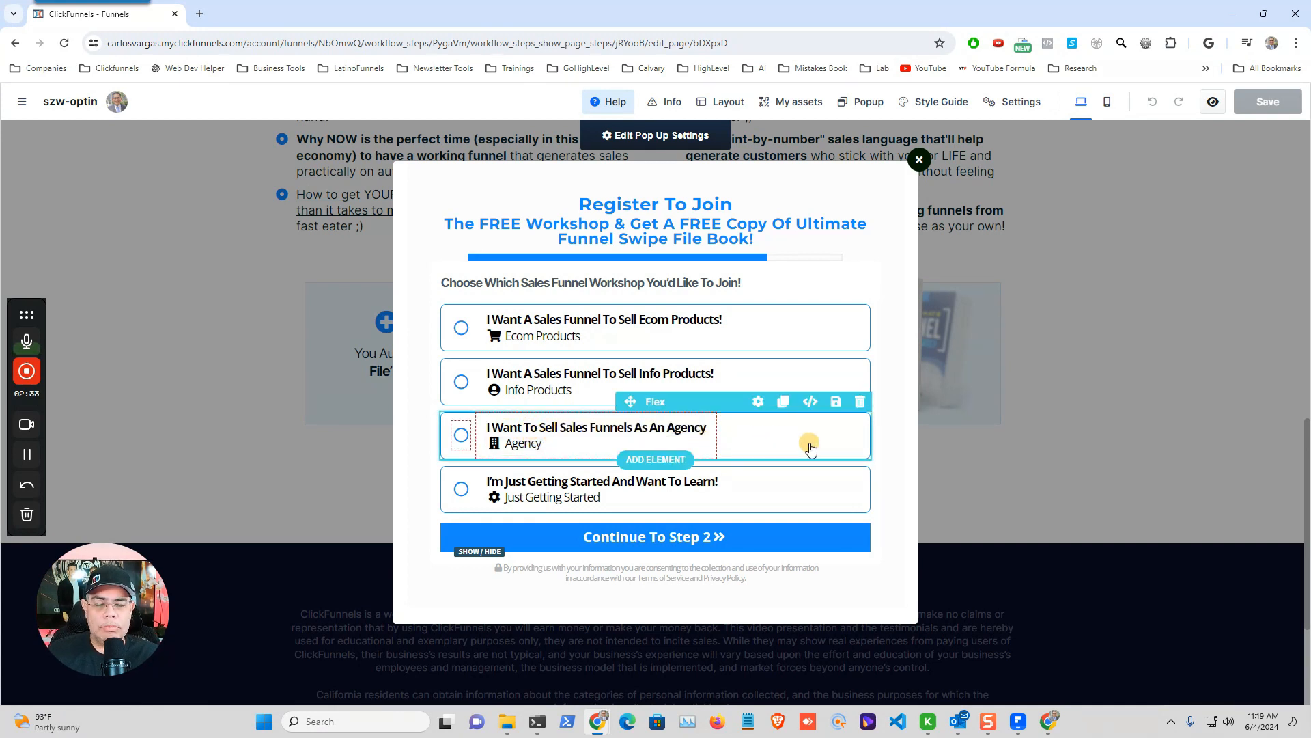
Inspect the data-salesfunnels-workshop custom attribute of the Ecom Products option's flex container, closing its edit form without changes
left_click(868, 333)
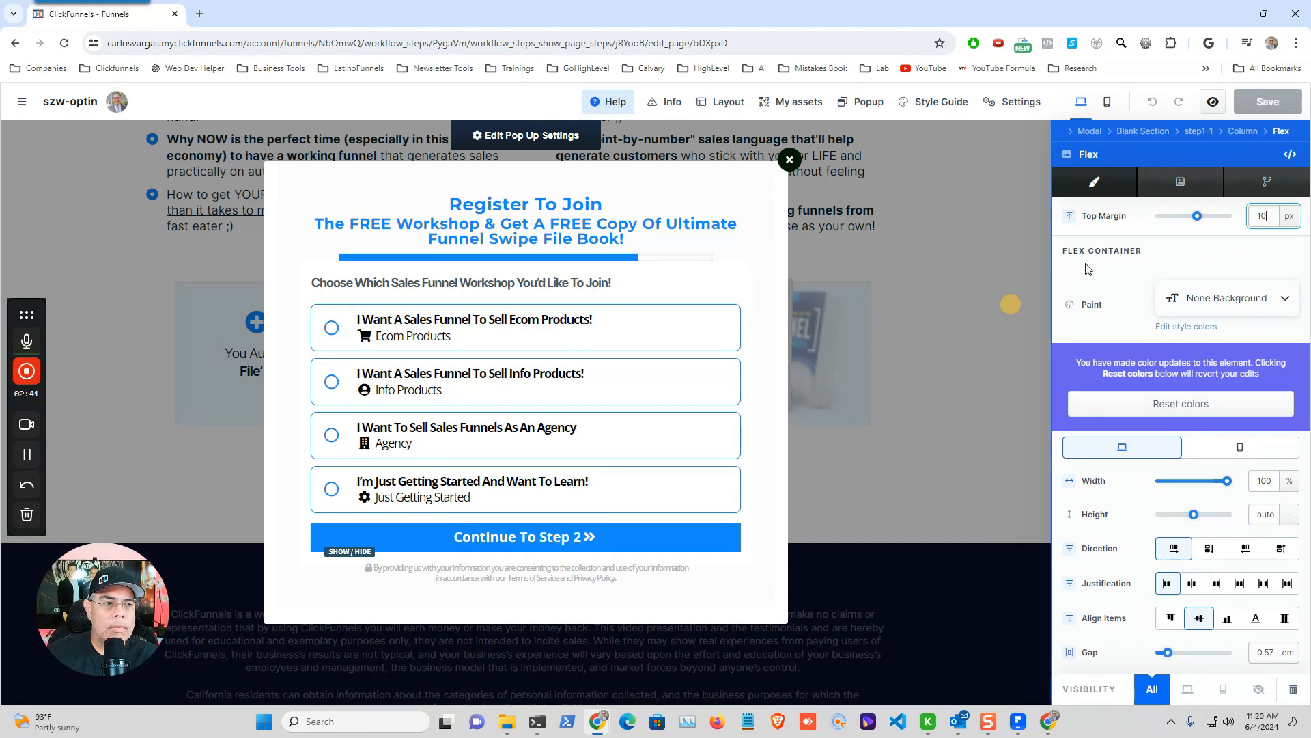
left_click(1182, 183)
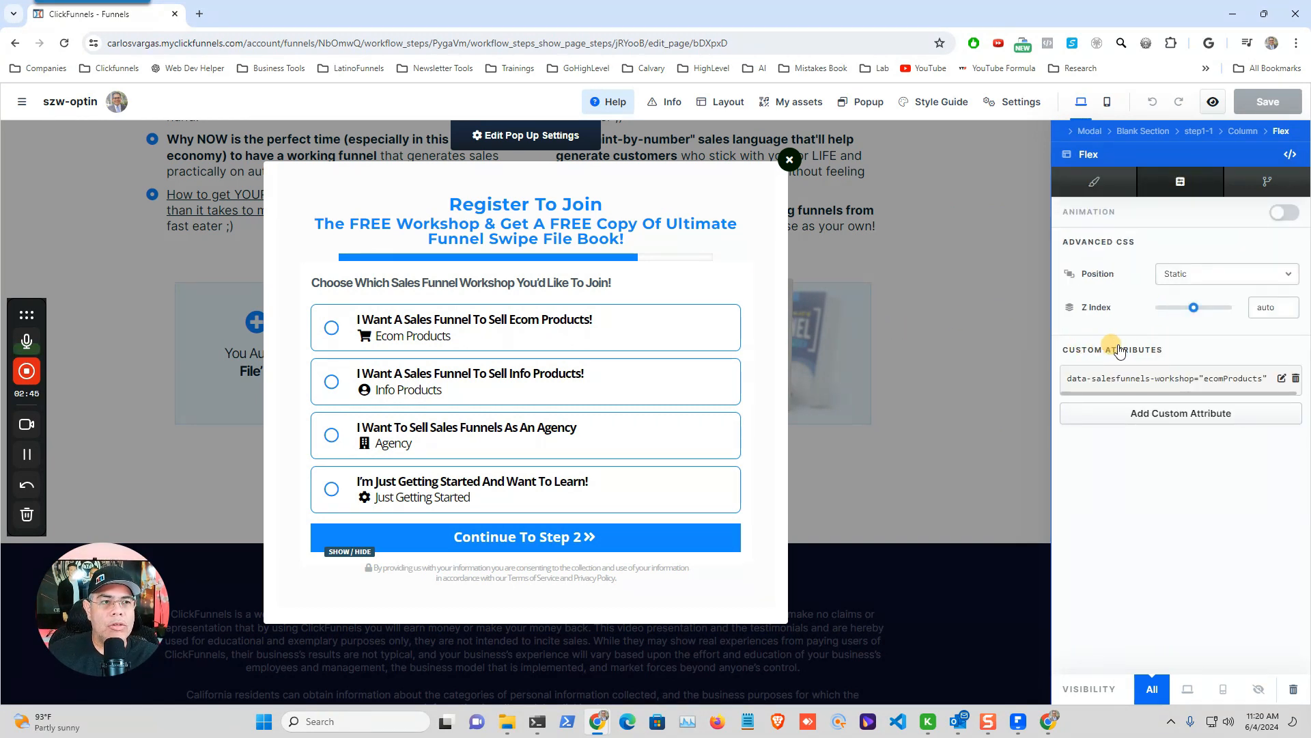
left_click(1282, 379)
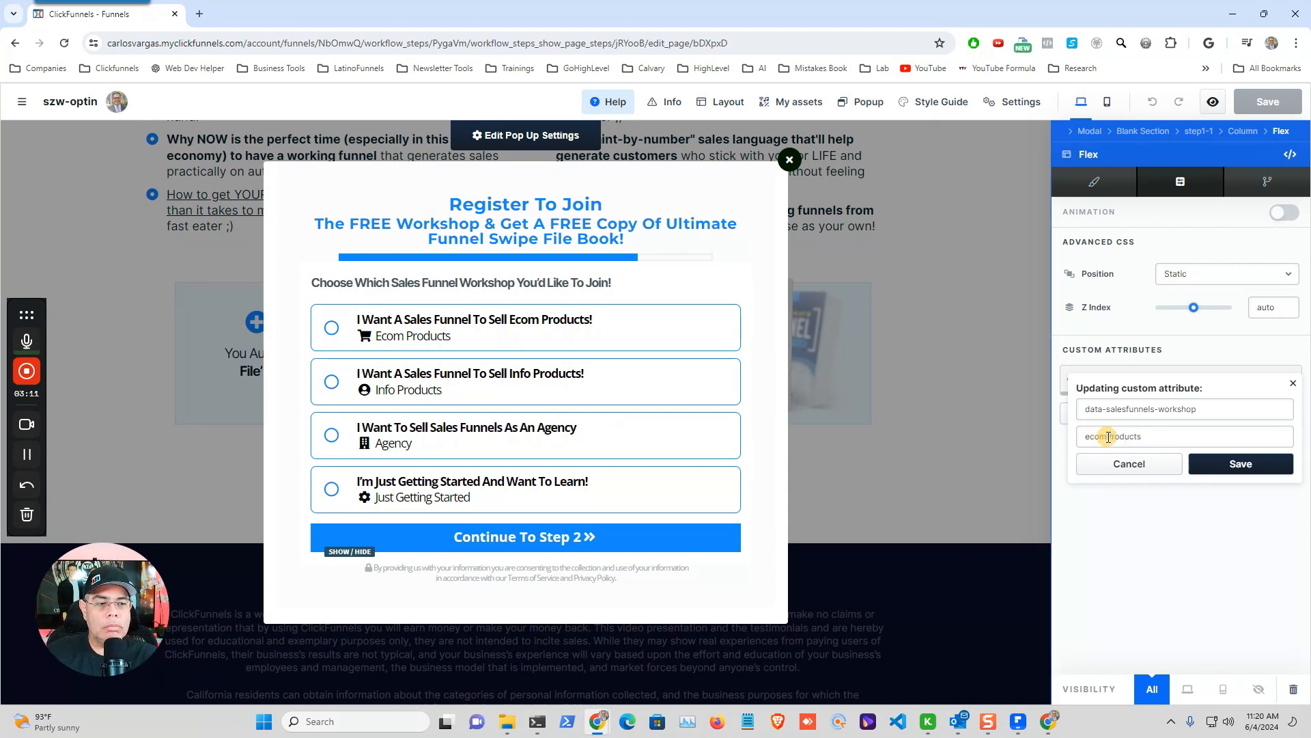
left_click(1151, 463)
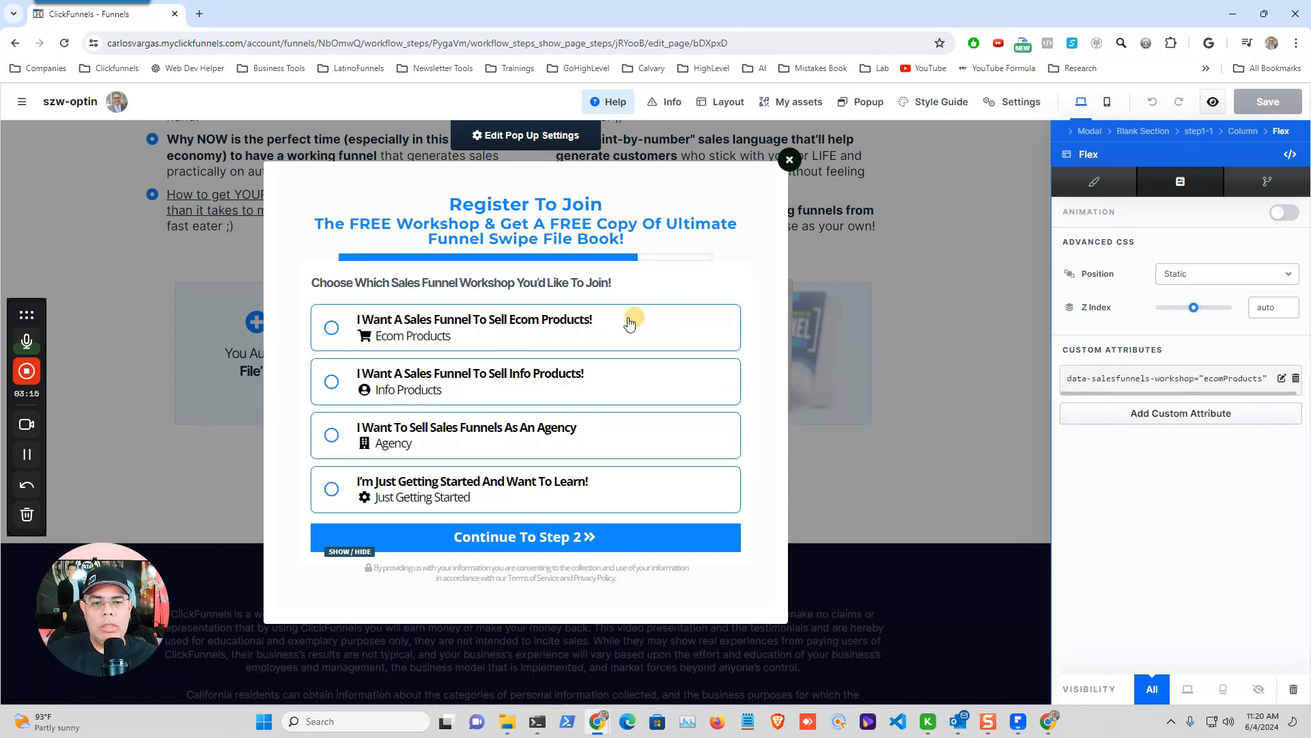
Check the custom attributes of the flex containers for the Info Products and Agency options in the popup
left_click(732, 387)
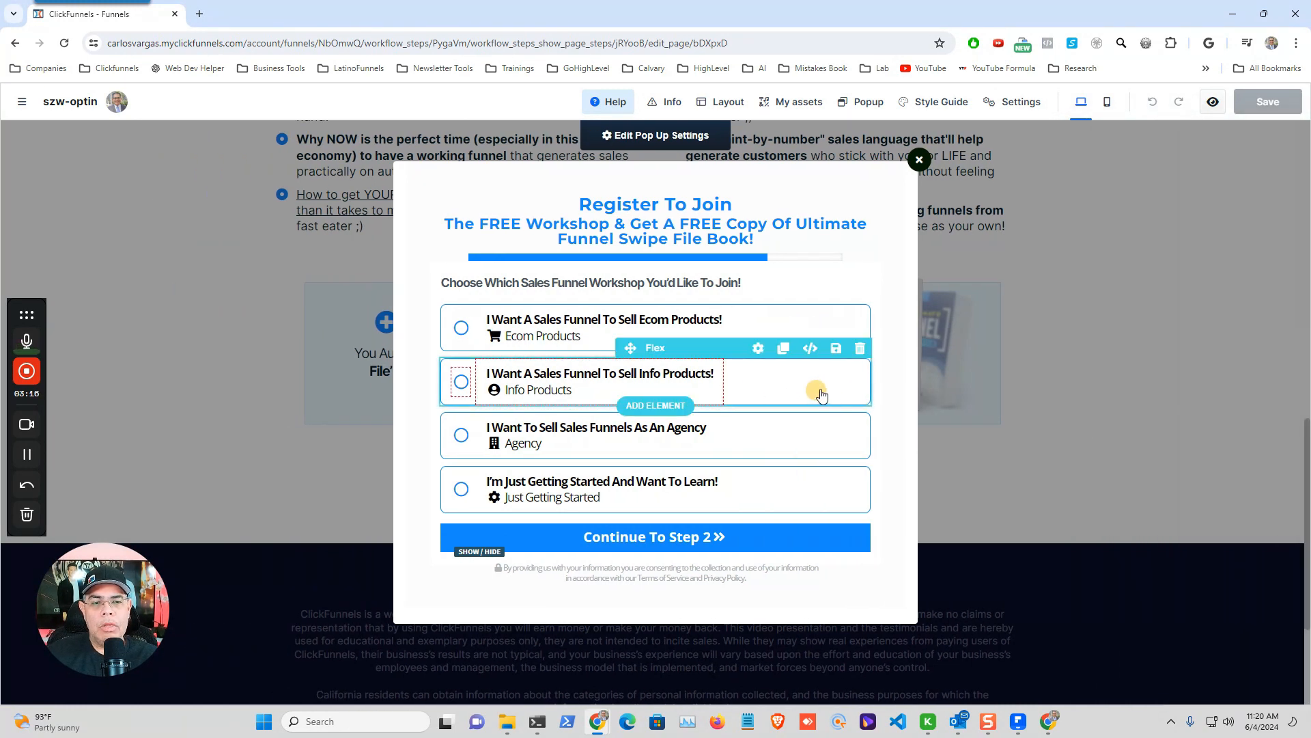
left_click(871, 397)
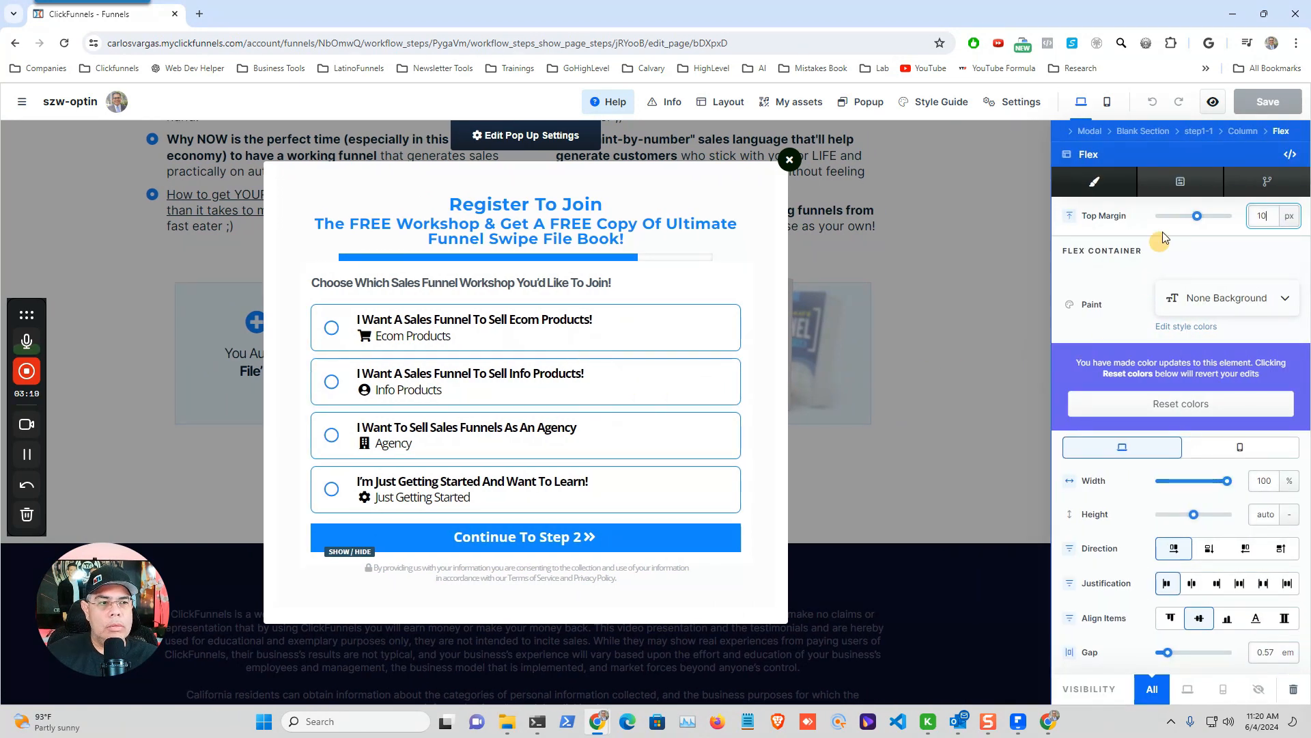
left_click(1189, 183)
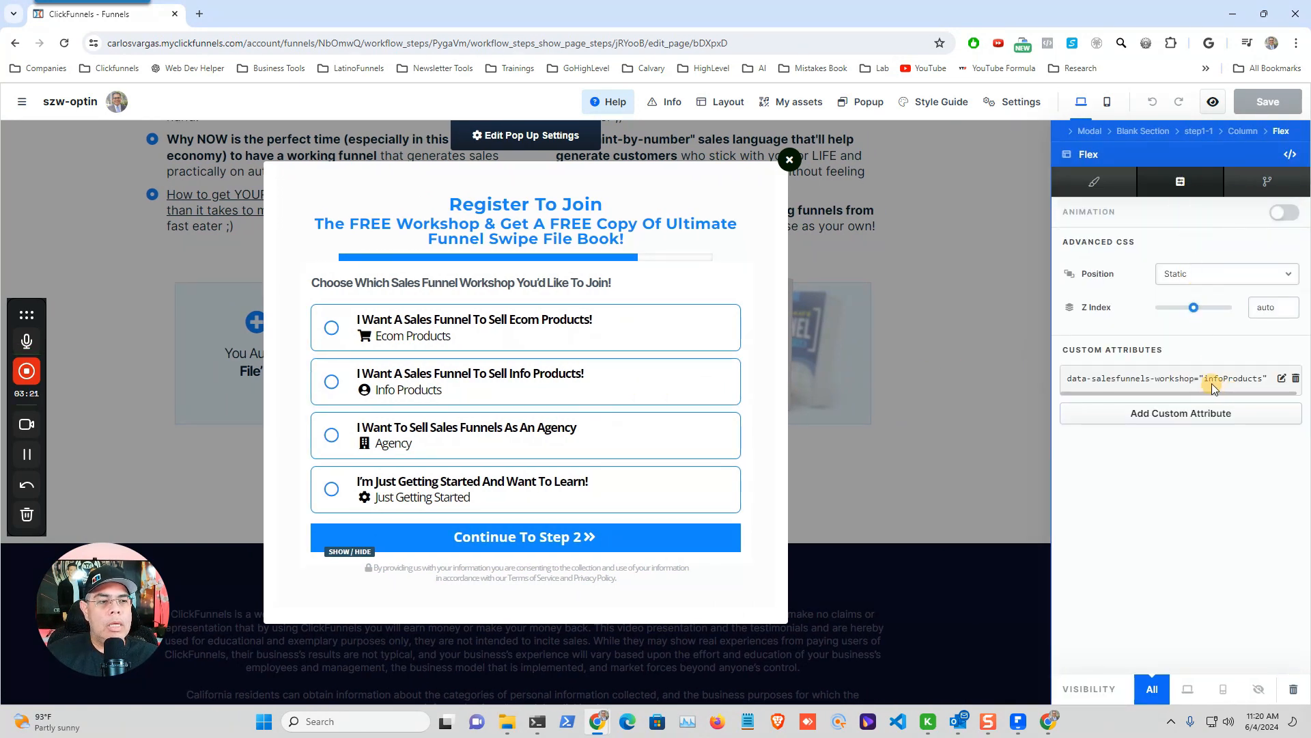
left_click(736, 436)
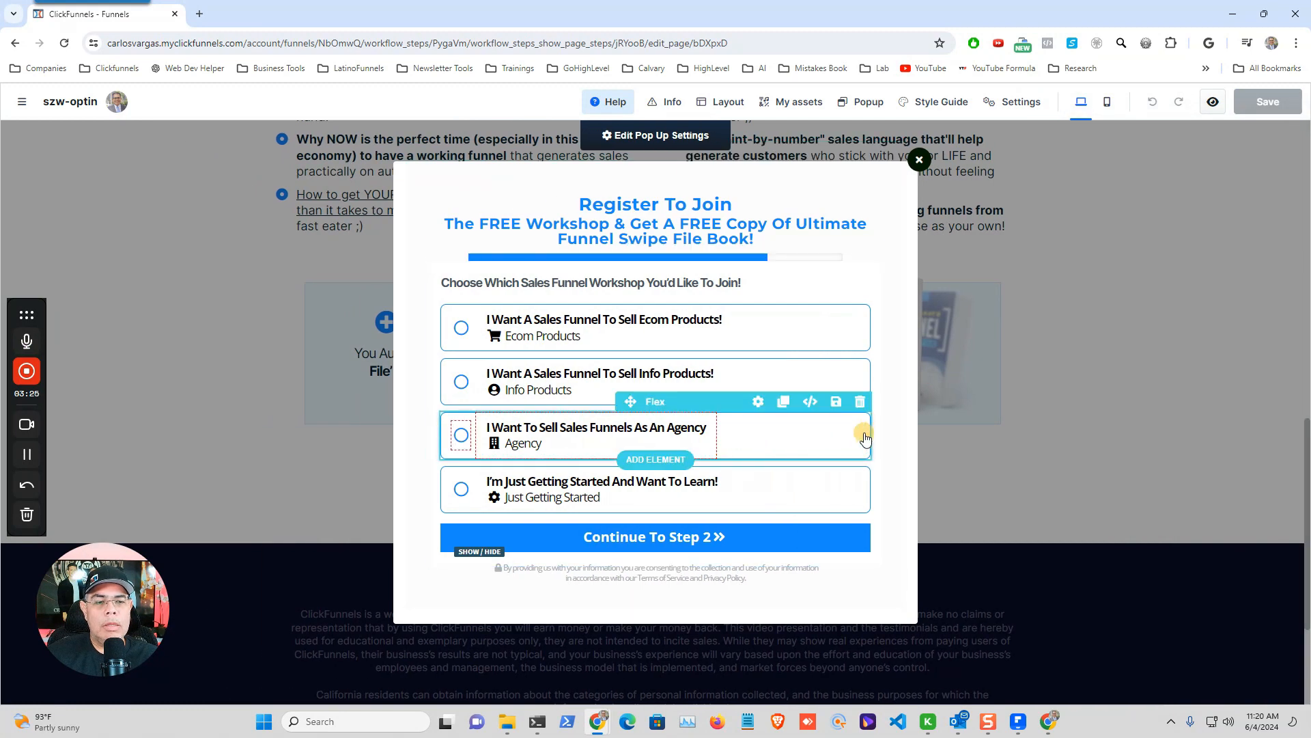
left_click(863, 433)
left_click(1184, 185)
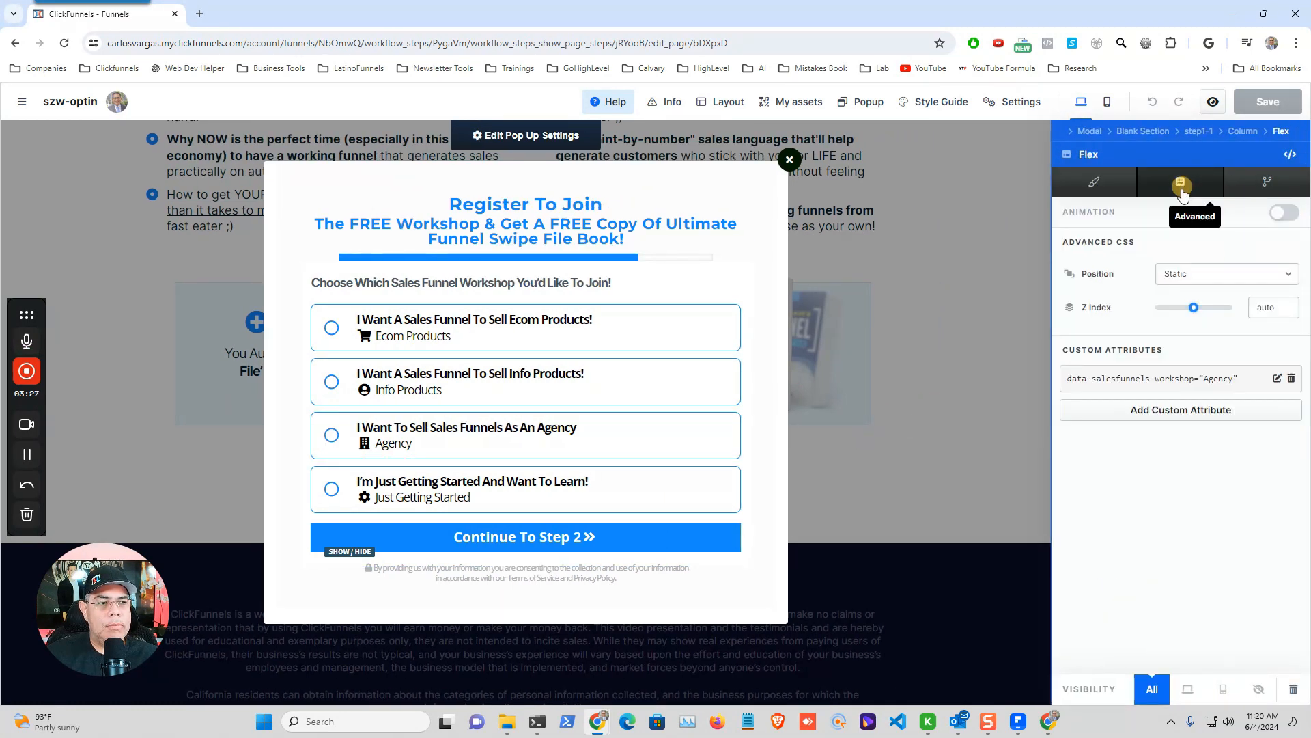
Check the custom attribute of the Just Getting Started option's flex container and close its settings
left_click(735, 493)
left_click(868, 498)
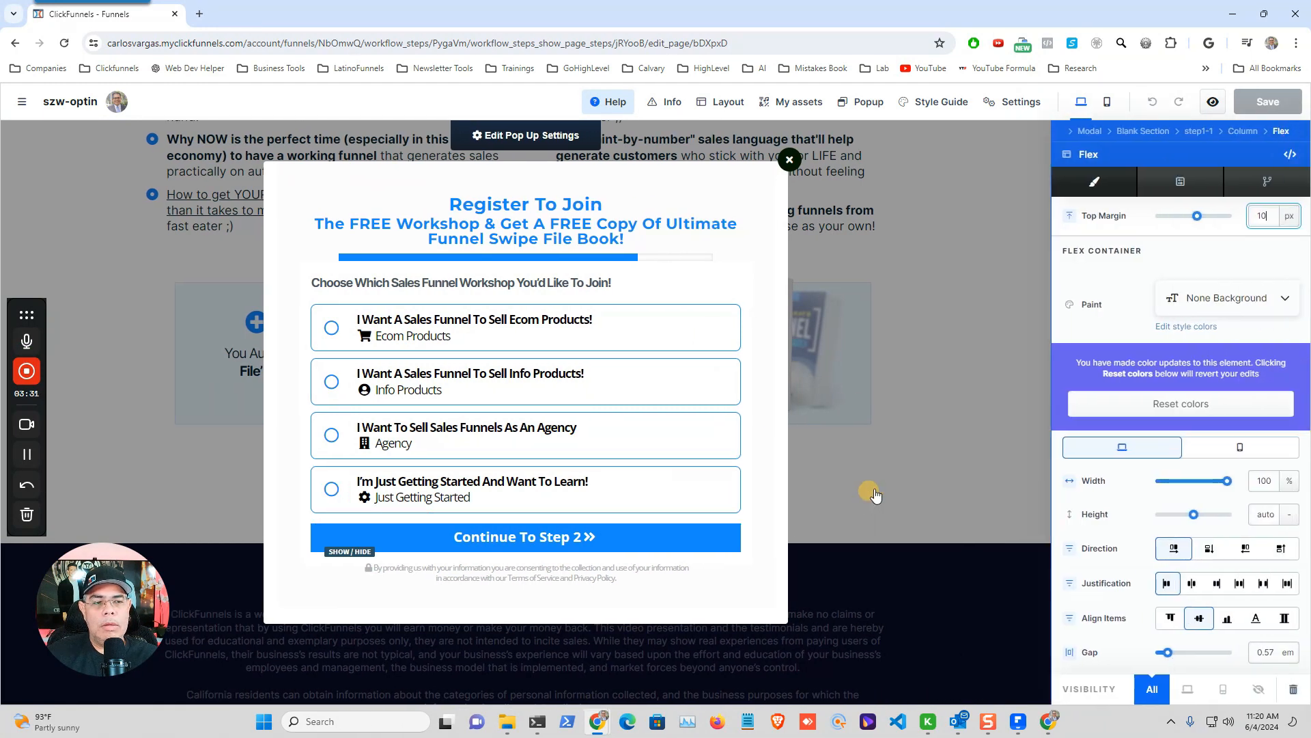
left_click(1188, 183)
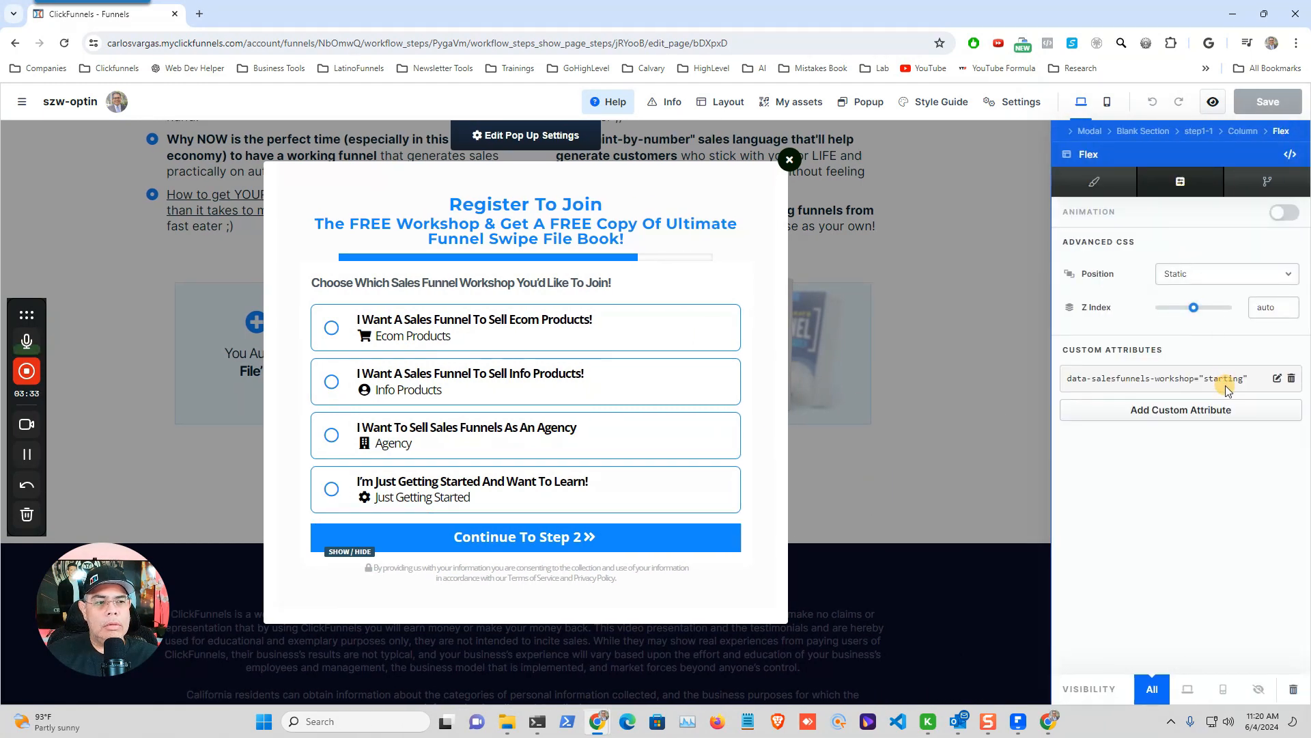
left_click(764, 283)
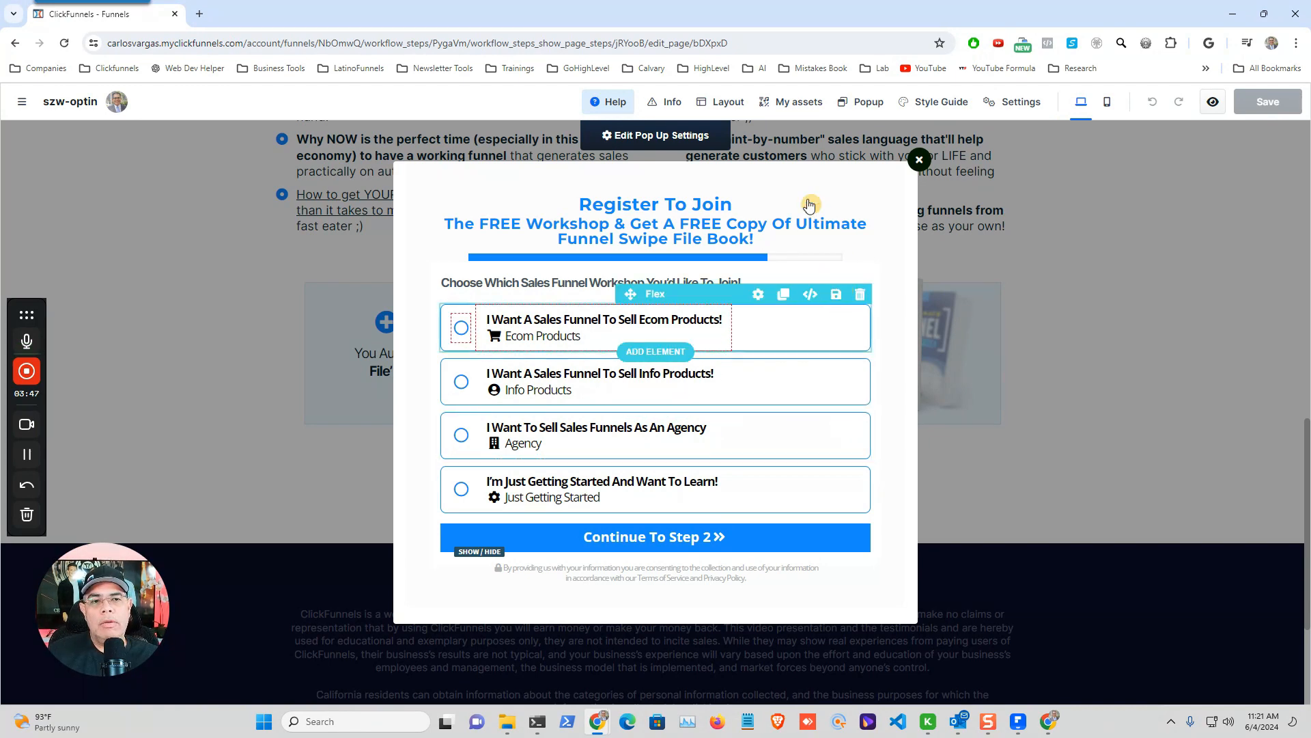
Select the hidden step1-2 row in the popup layout and set its visibility to All
left_click(728, 102)
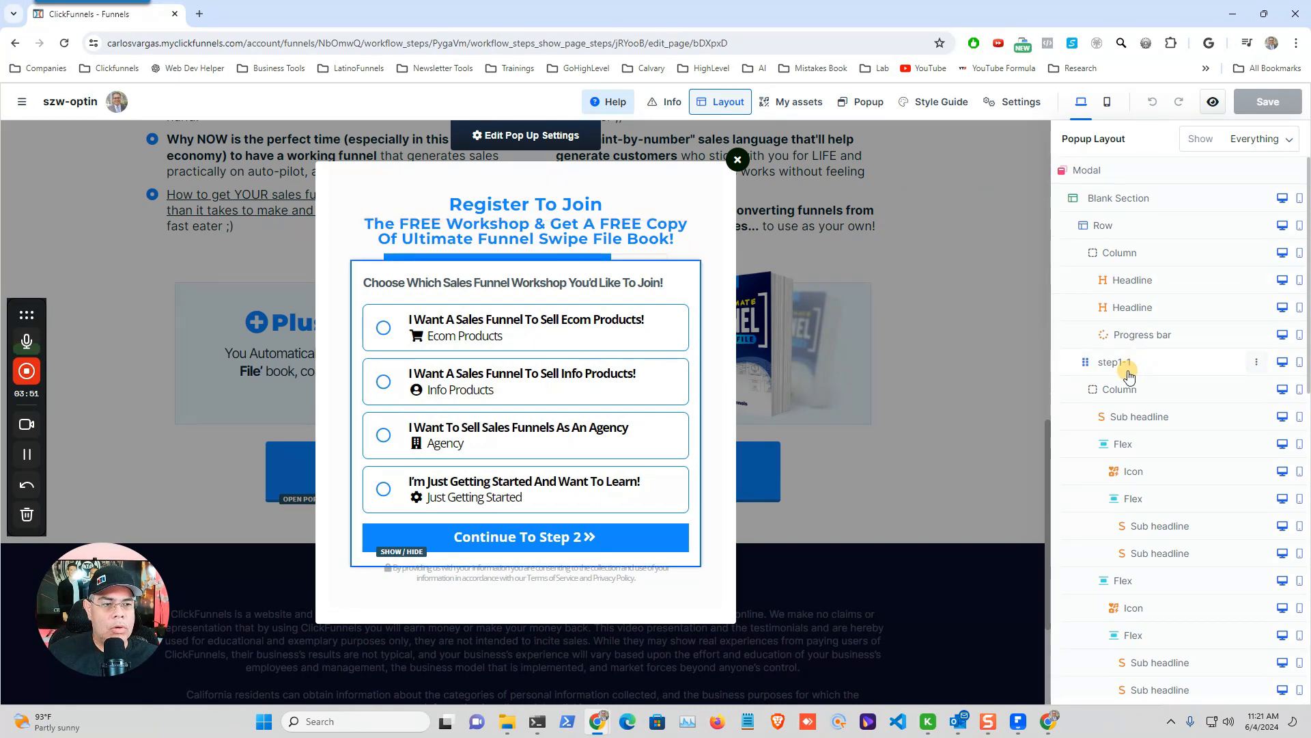
scroll(1129, 375, "down", 10)
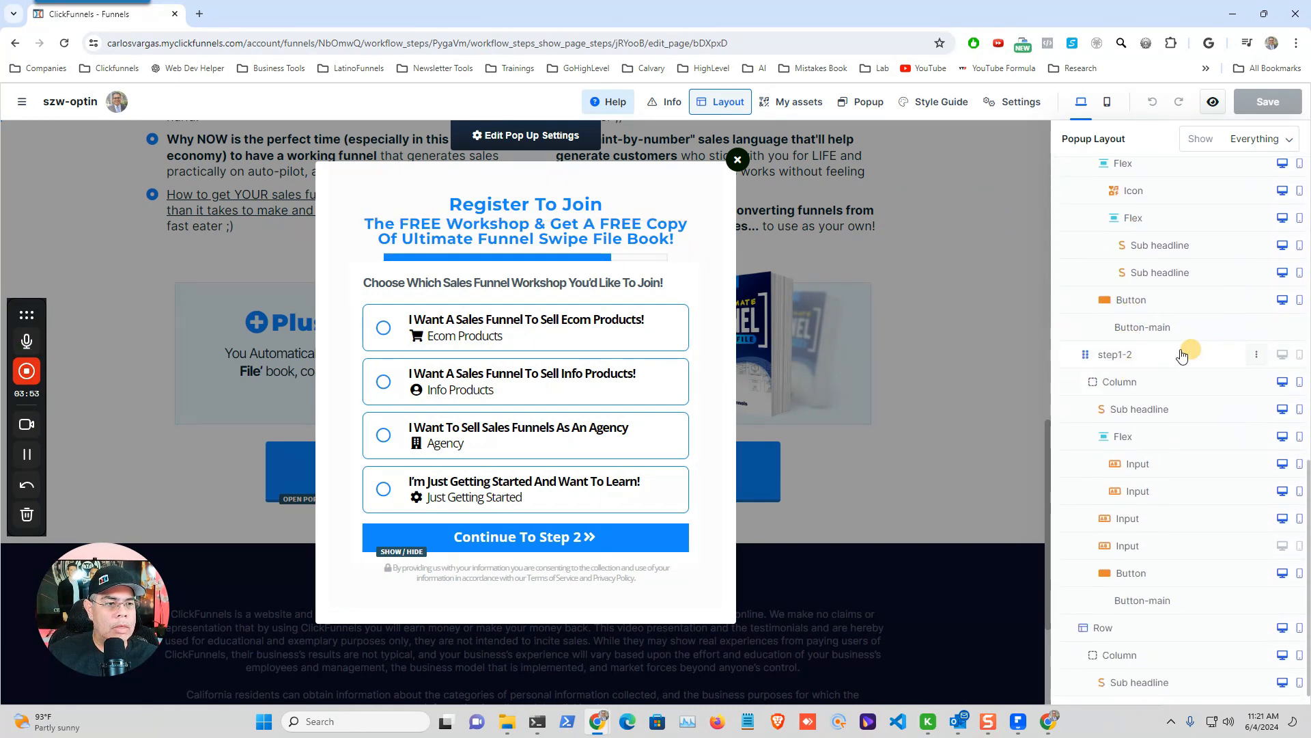
left_click(1120, 354)
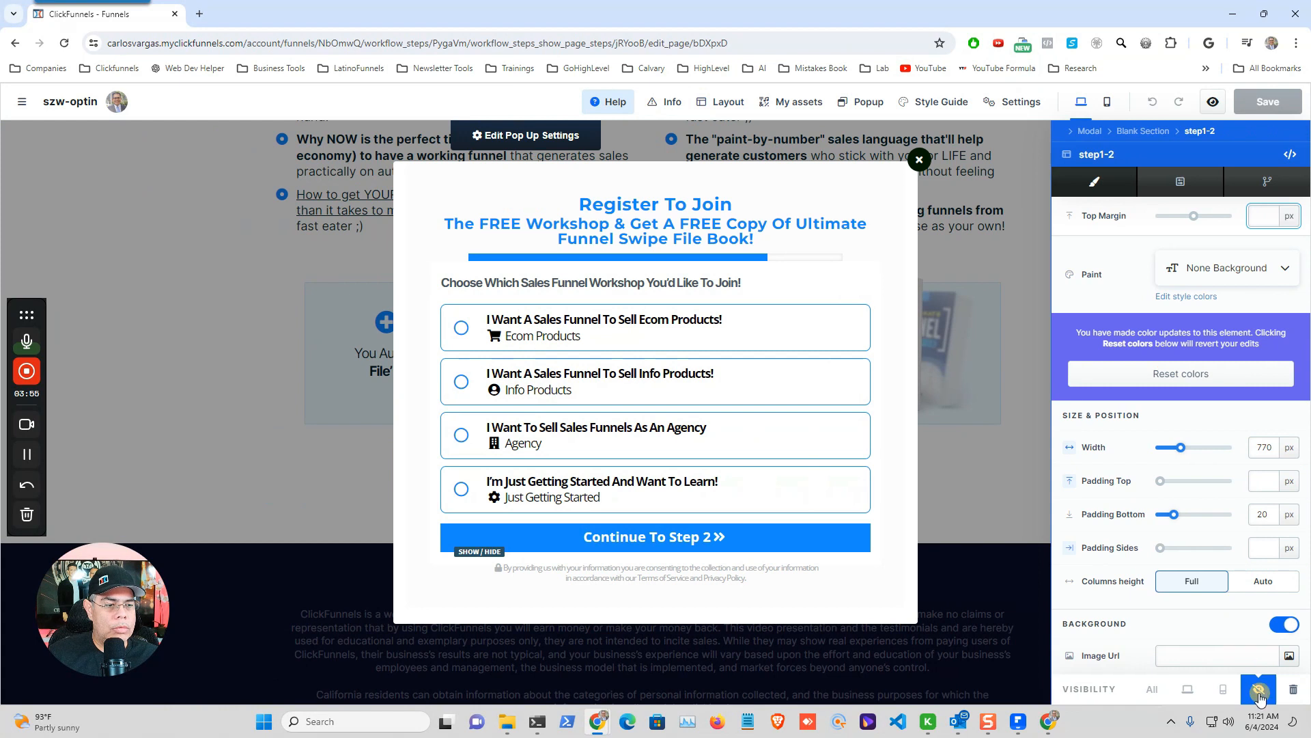
left_click(1154, 690)
scroll(861, 512, "down", 1)
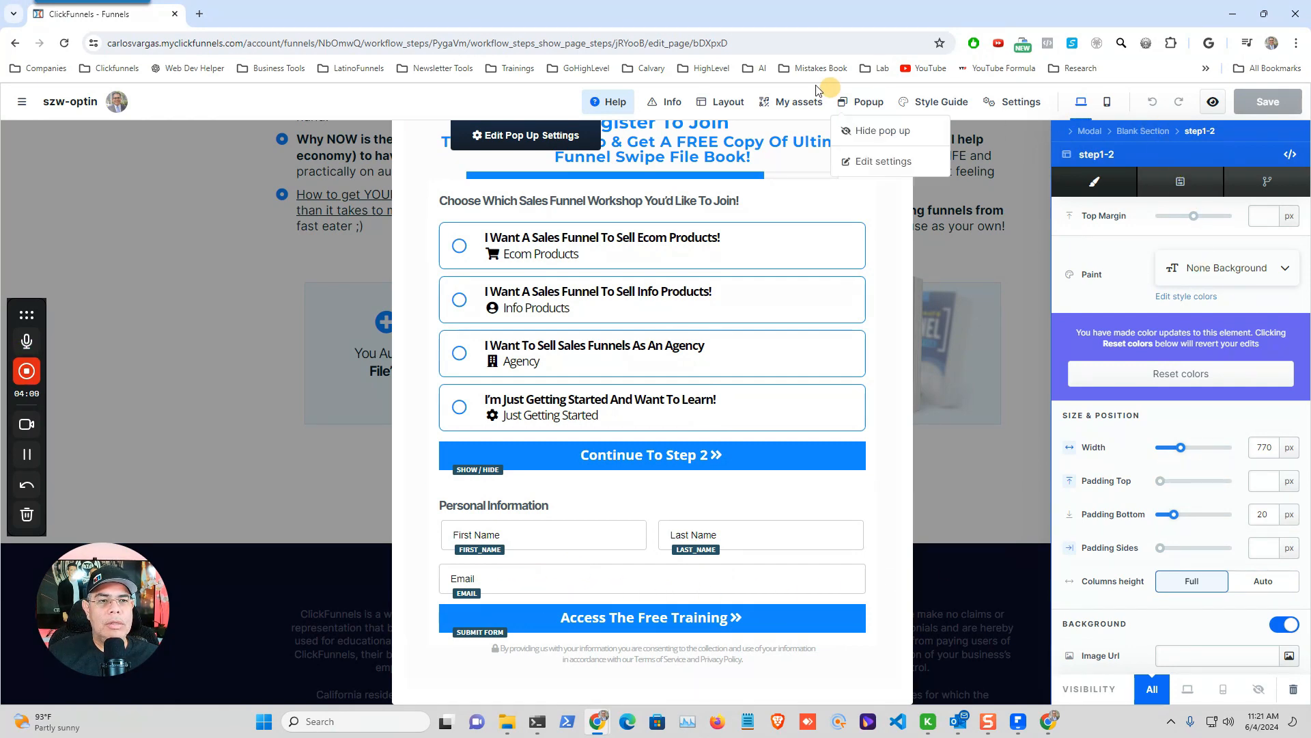
Select the hidden custom-type workshop input in the popup layout's step1-2 row and set its visibility to All
left_click(714, 104)
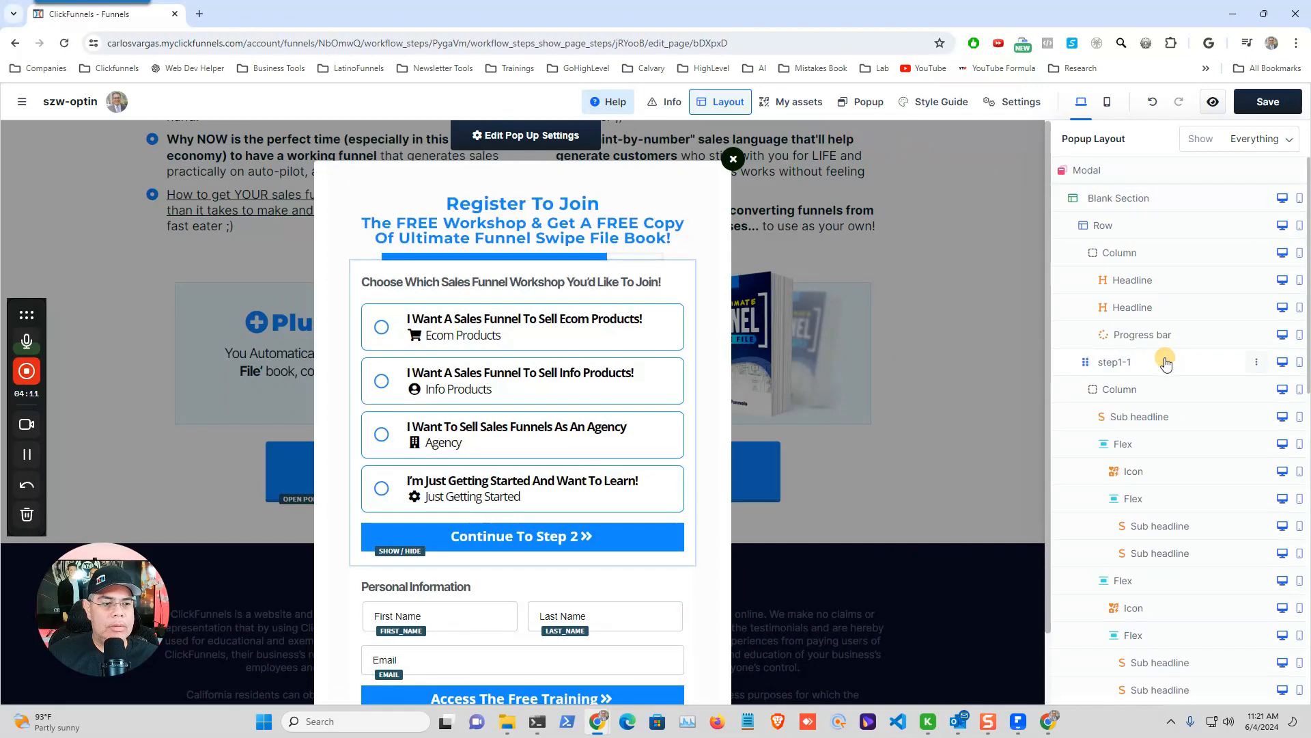
scroll(1154, 367, "down", 5)
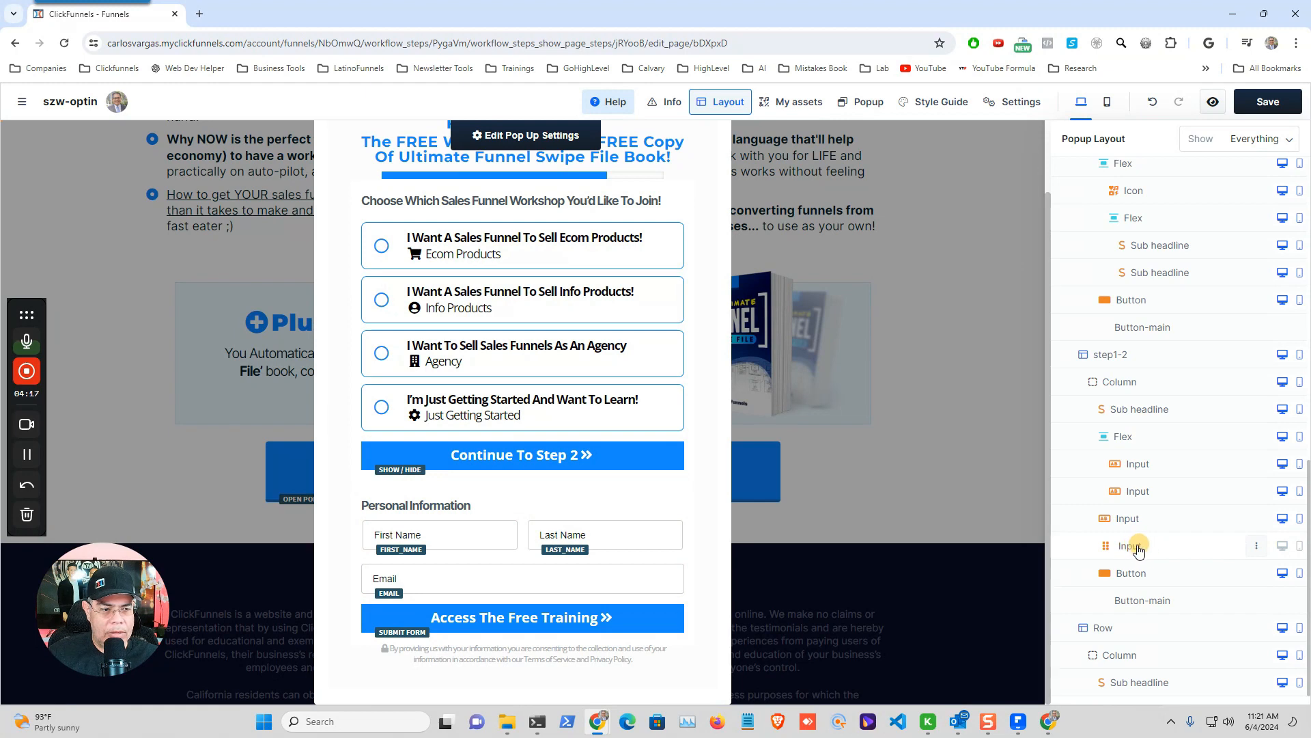
left_click(1134, 547)
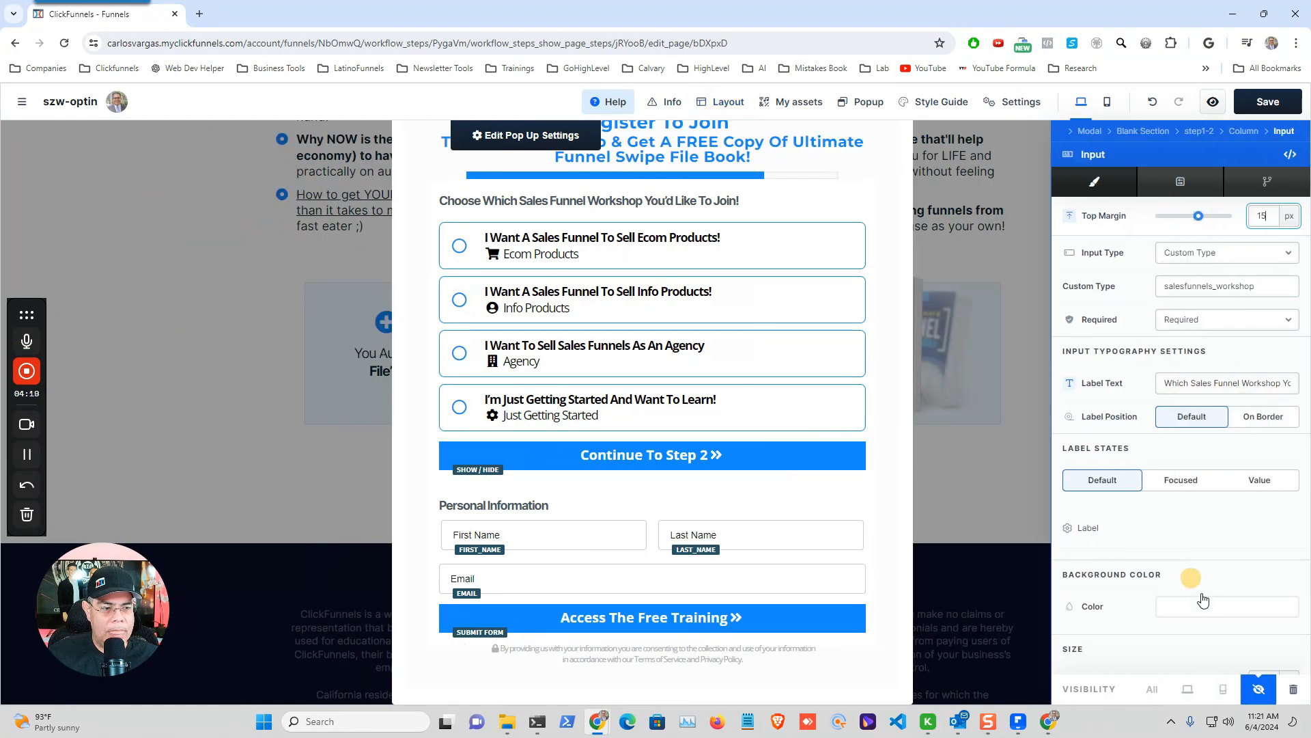
left_click(1153, 690)
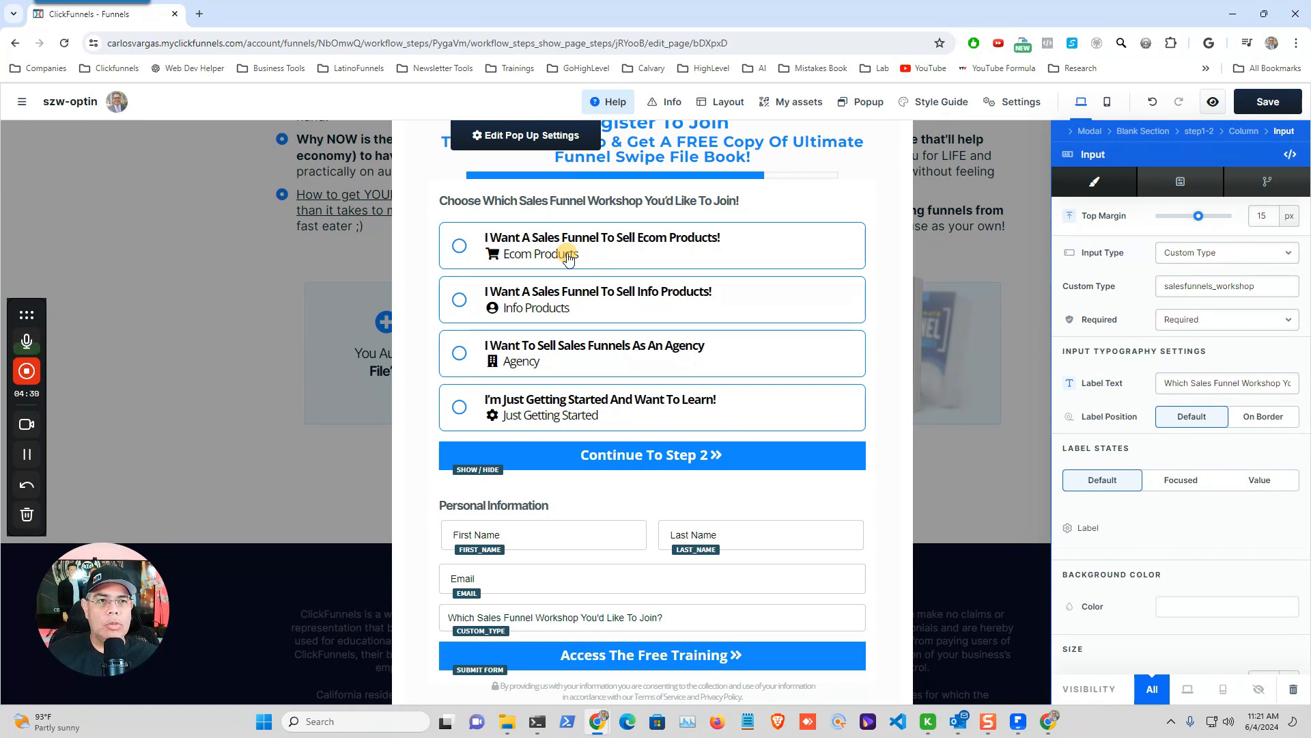
scroll(884, 234, "down", 1)
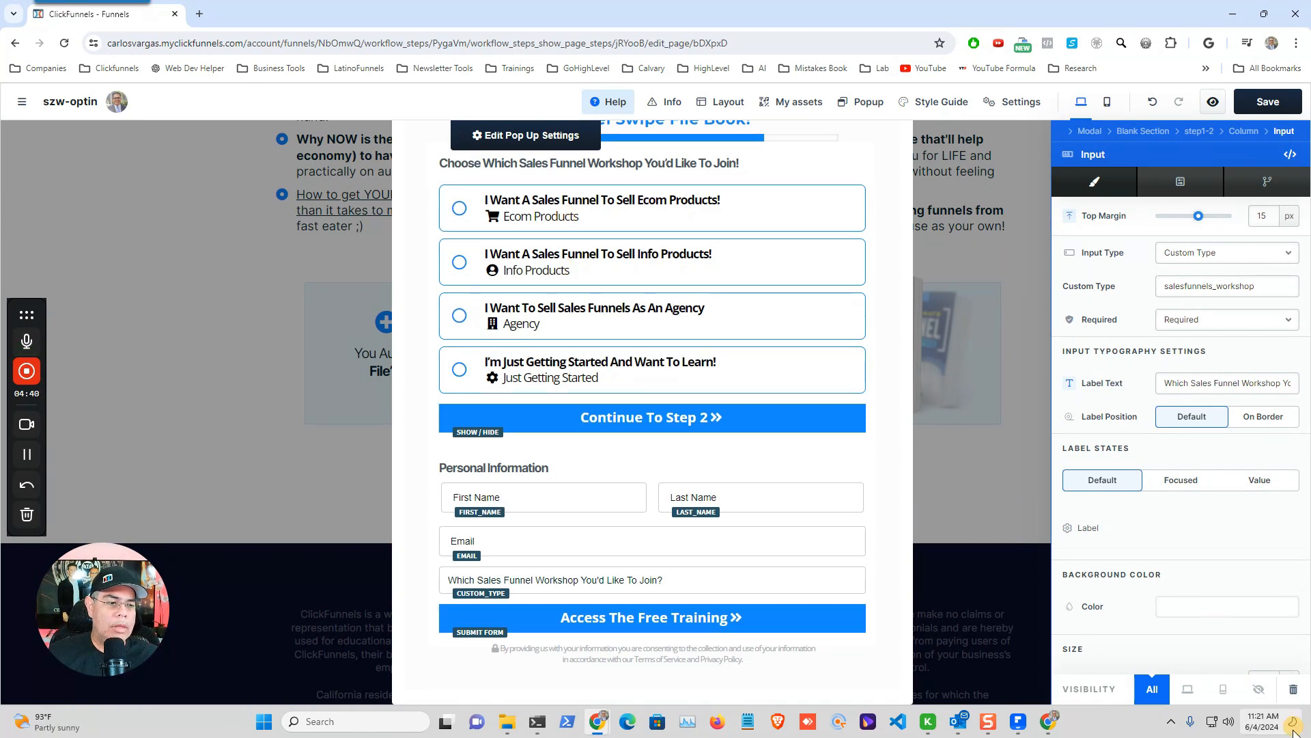
Hide the salesfunnels_workshop input and the whole step1-2 row on all devices
left_click(1263, 691)
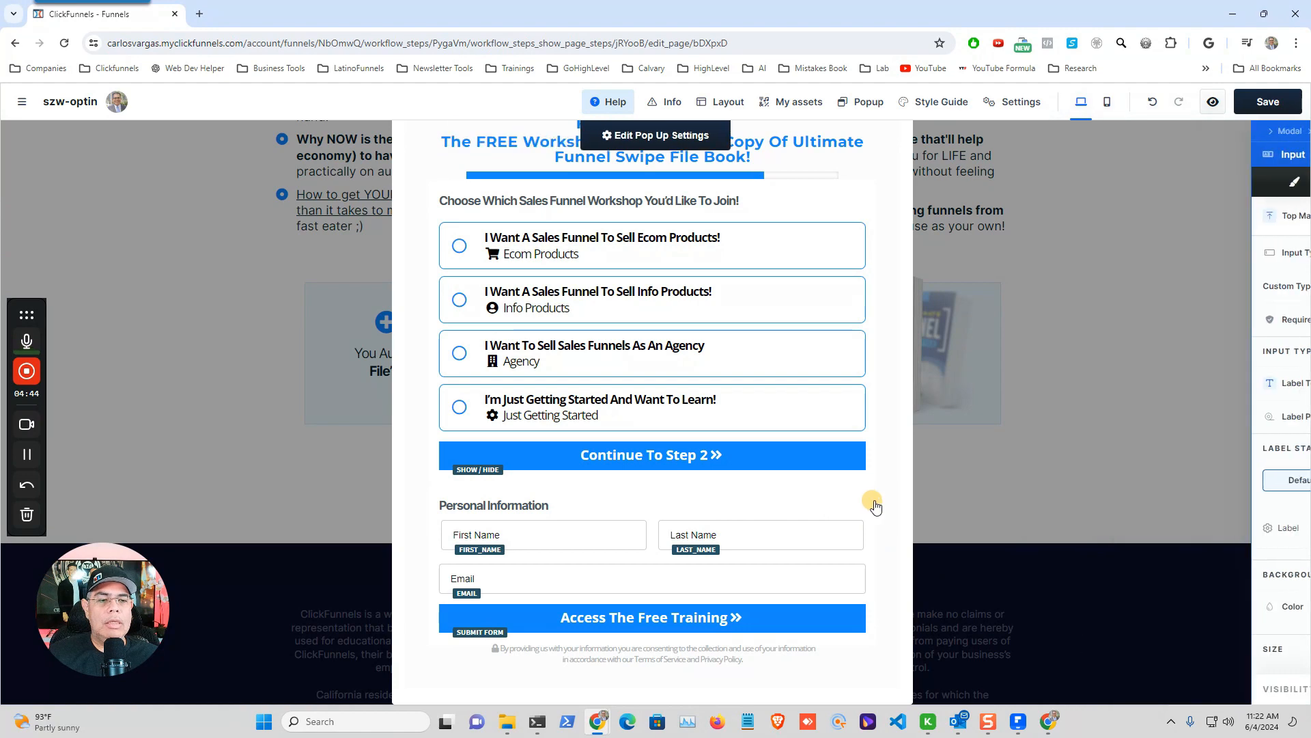
left_click(874, 505)
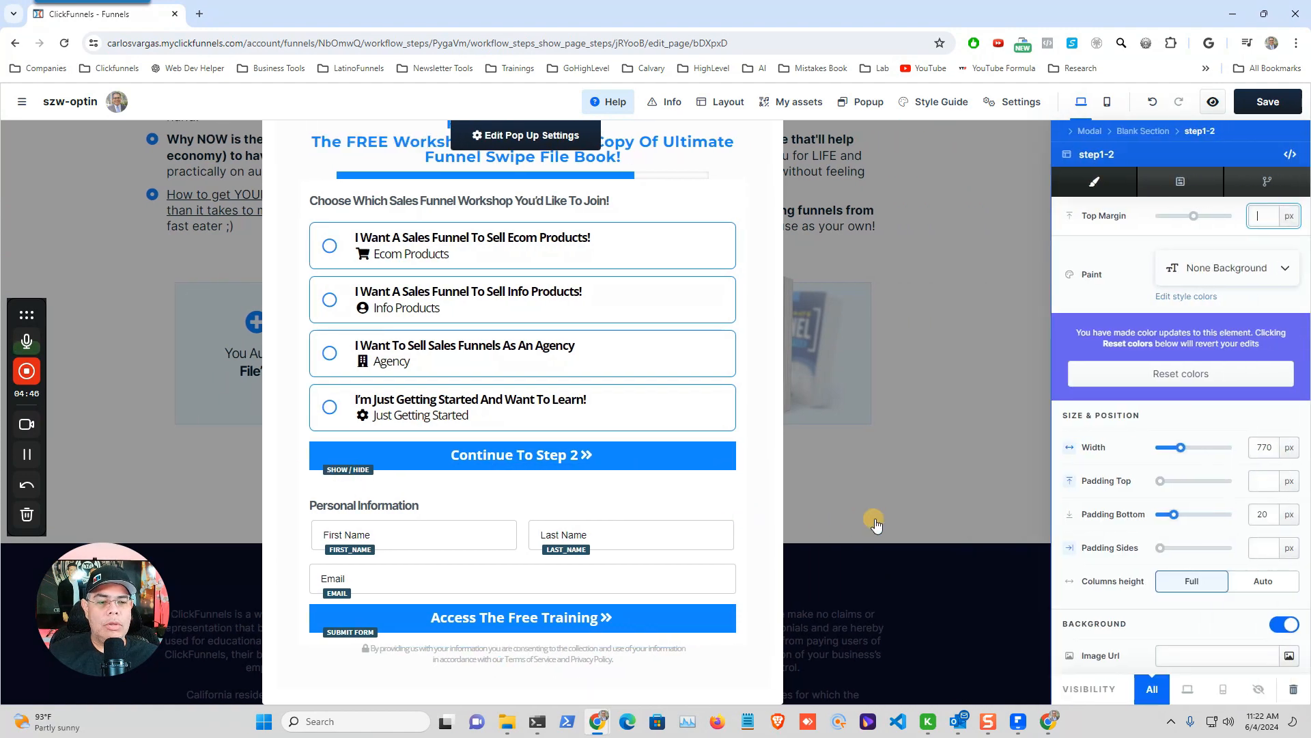
left_click(1259, 689)
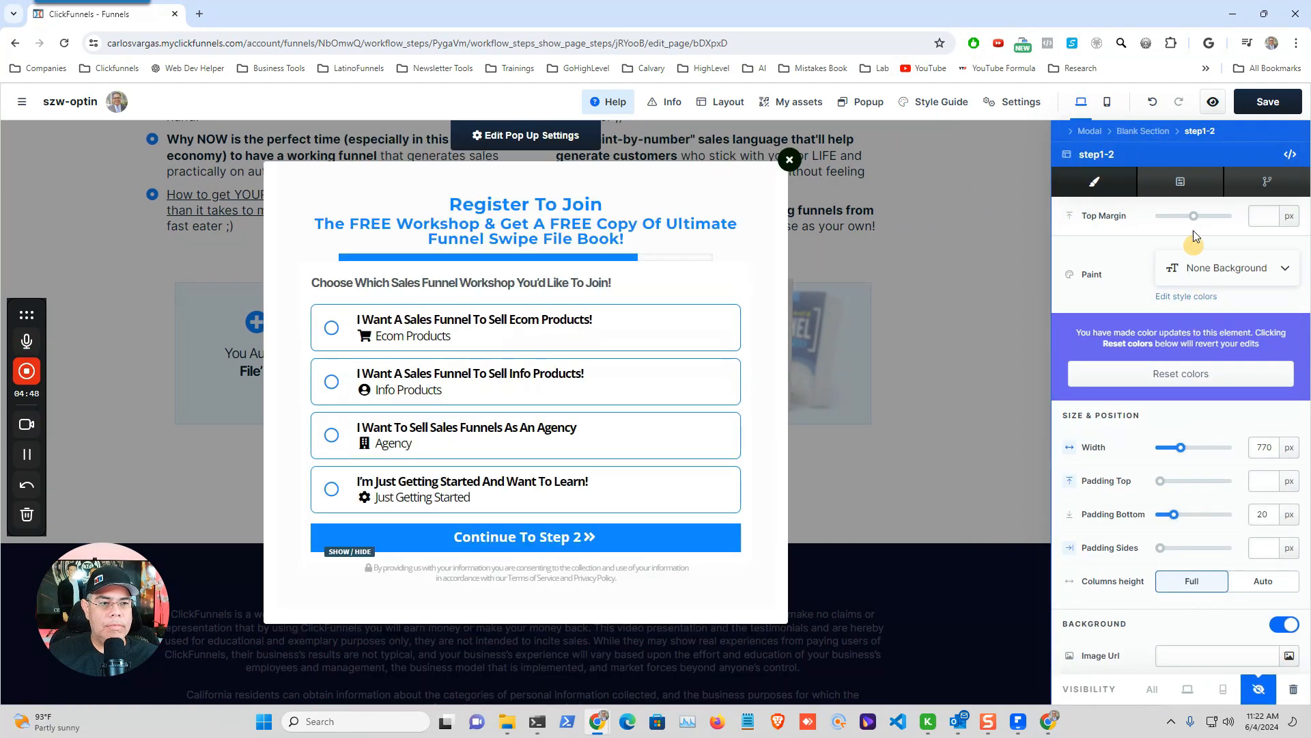
Save the szw-optin page and open its preview, dismissing the popup and the preview banner
left_click(1271, 108)
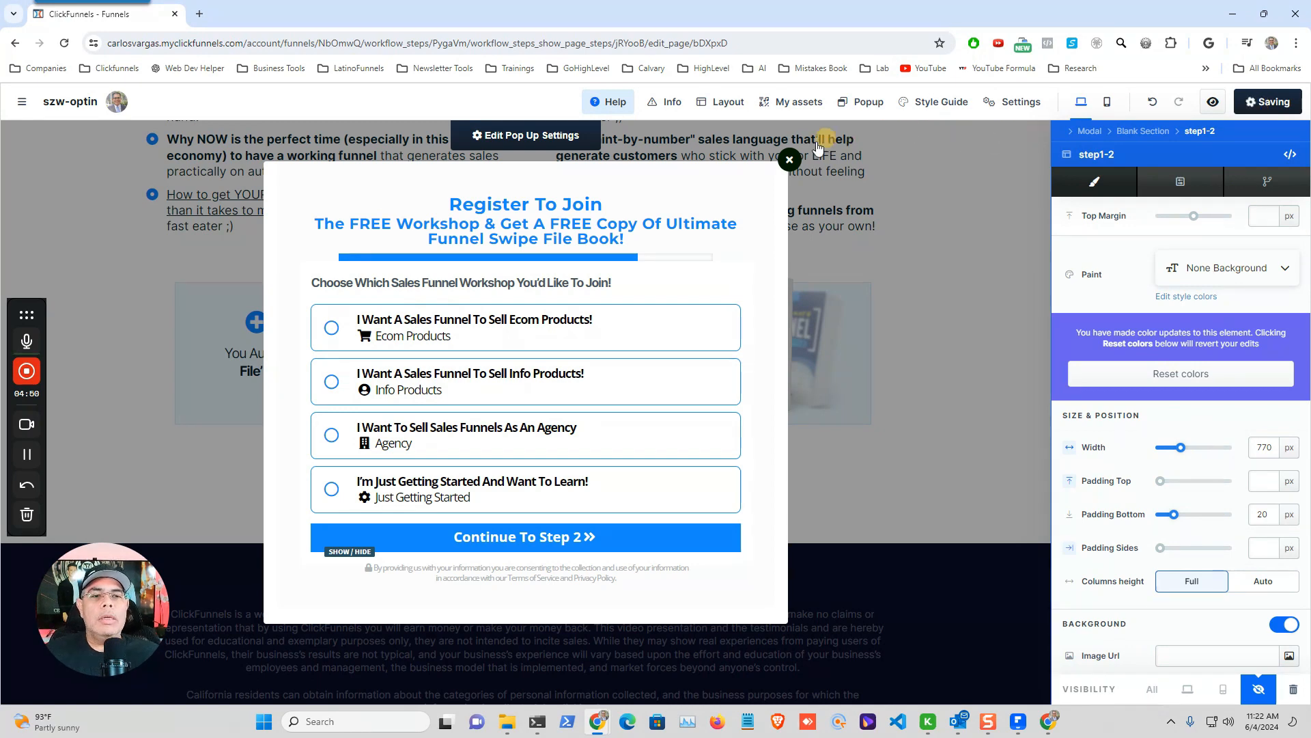
left_click(790, 160)
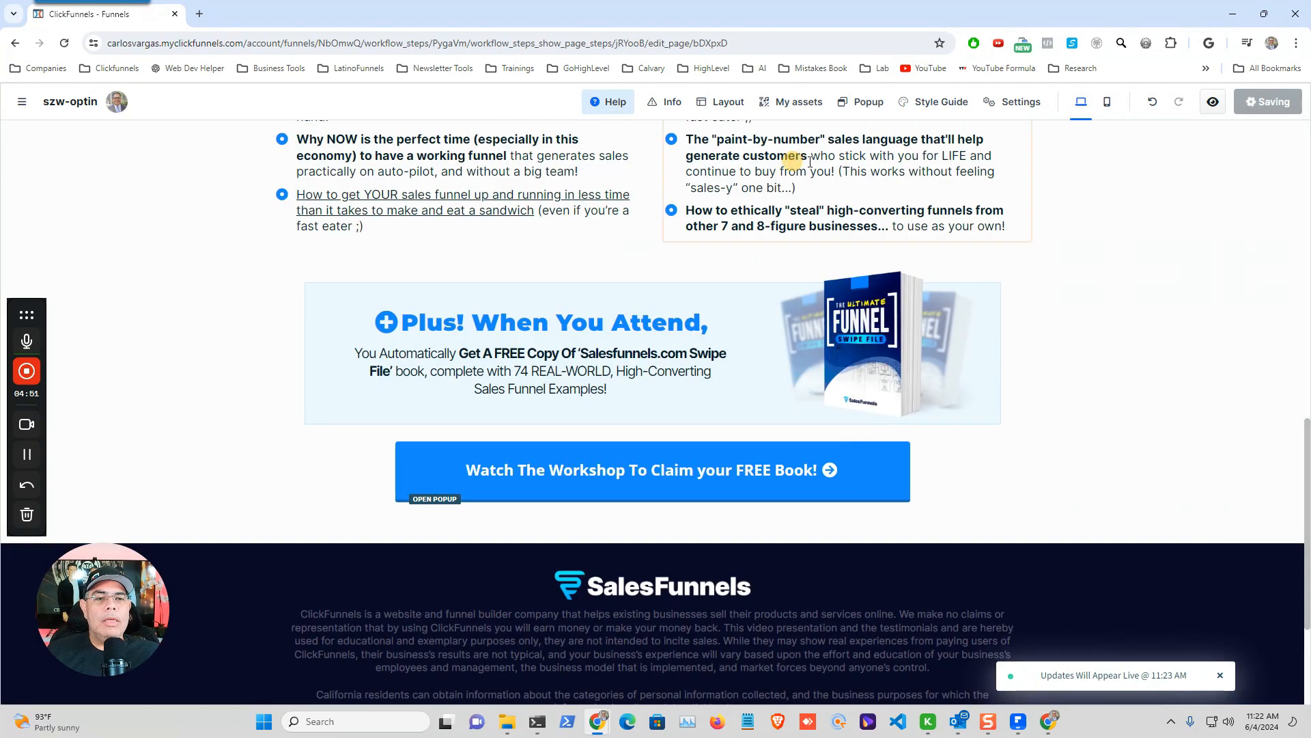
left_click(1213, 102)
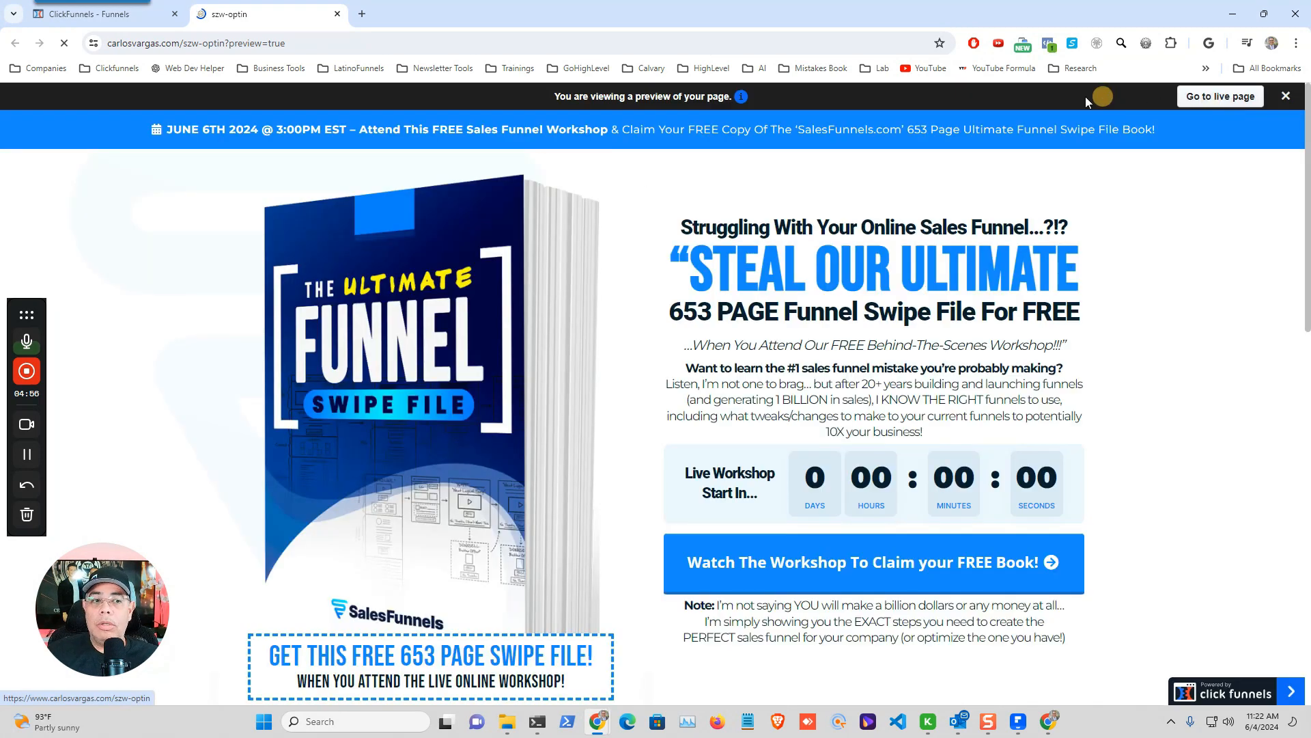
left_click(1285, 96)
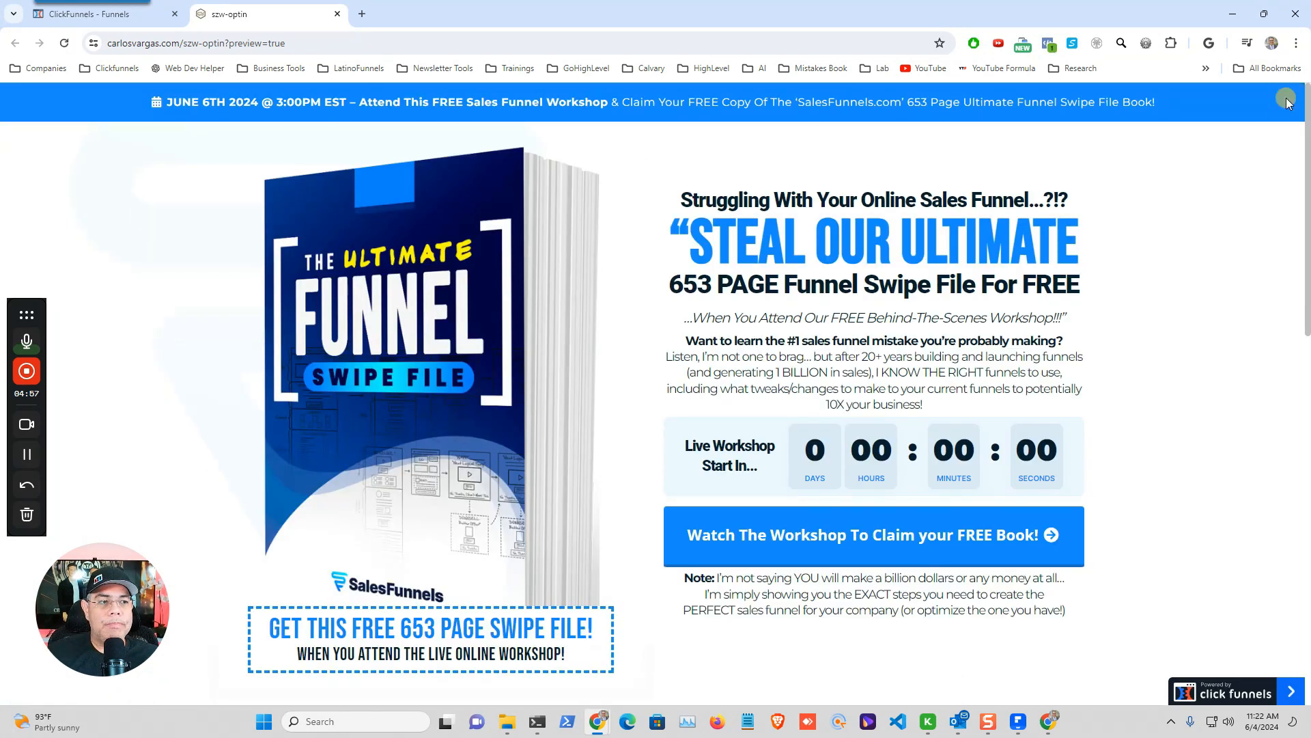
Open the registration popup in the preview, choose the Info Products workshop and continue to step 2
left_click(1016, 538)
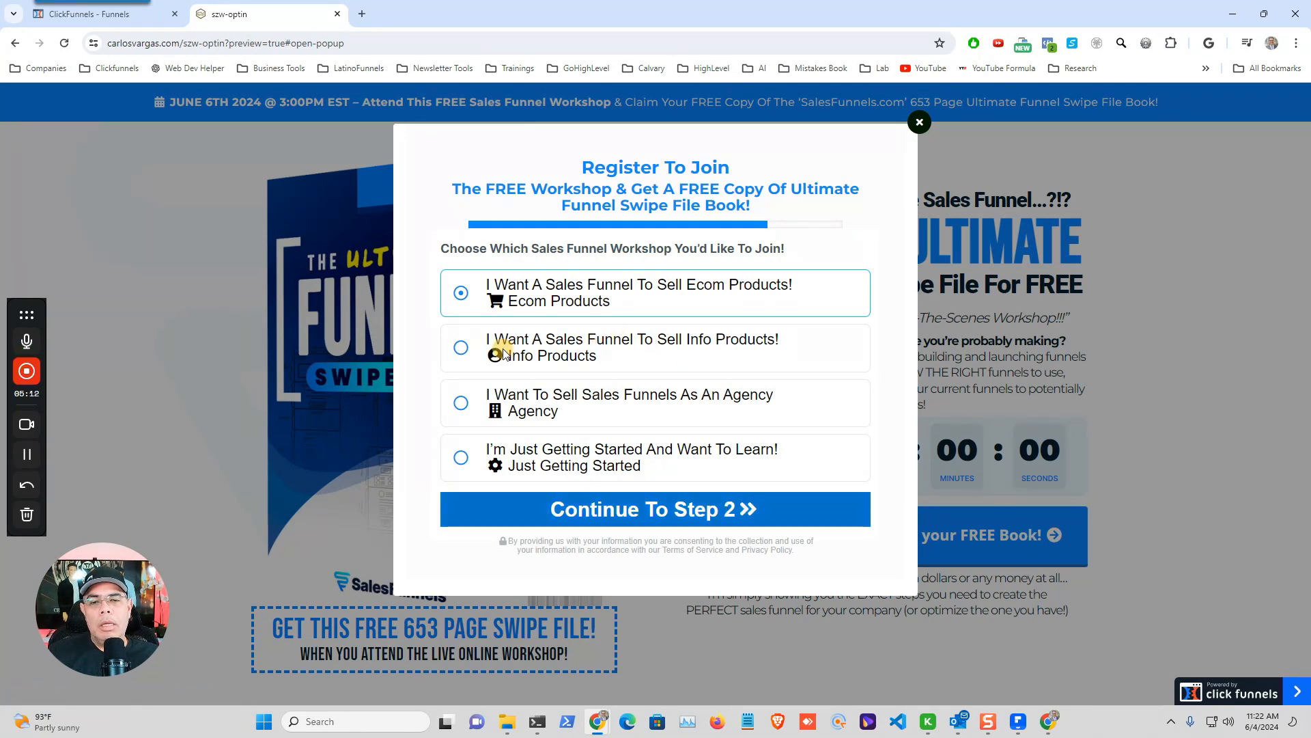
left_click(465, 347)
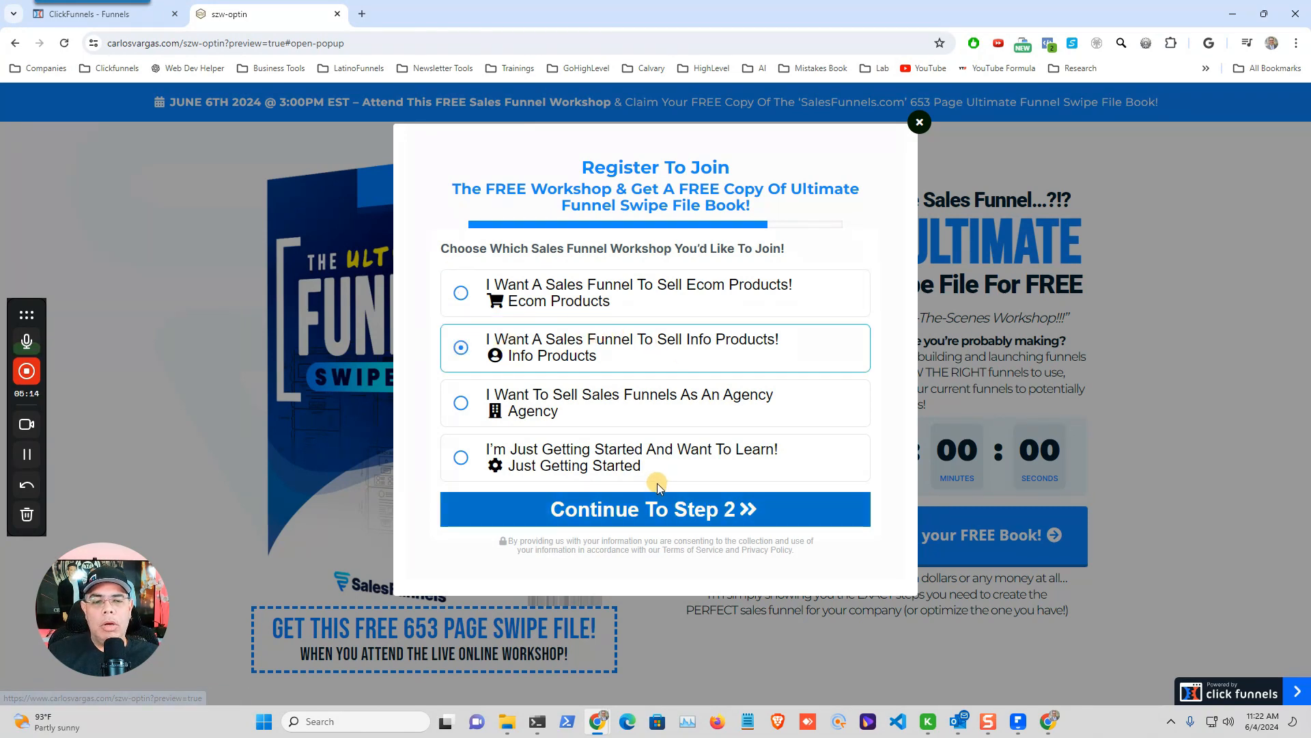
left_click(735, 512)
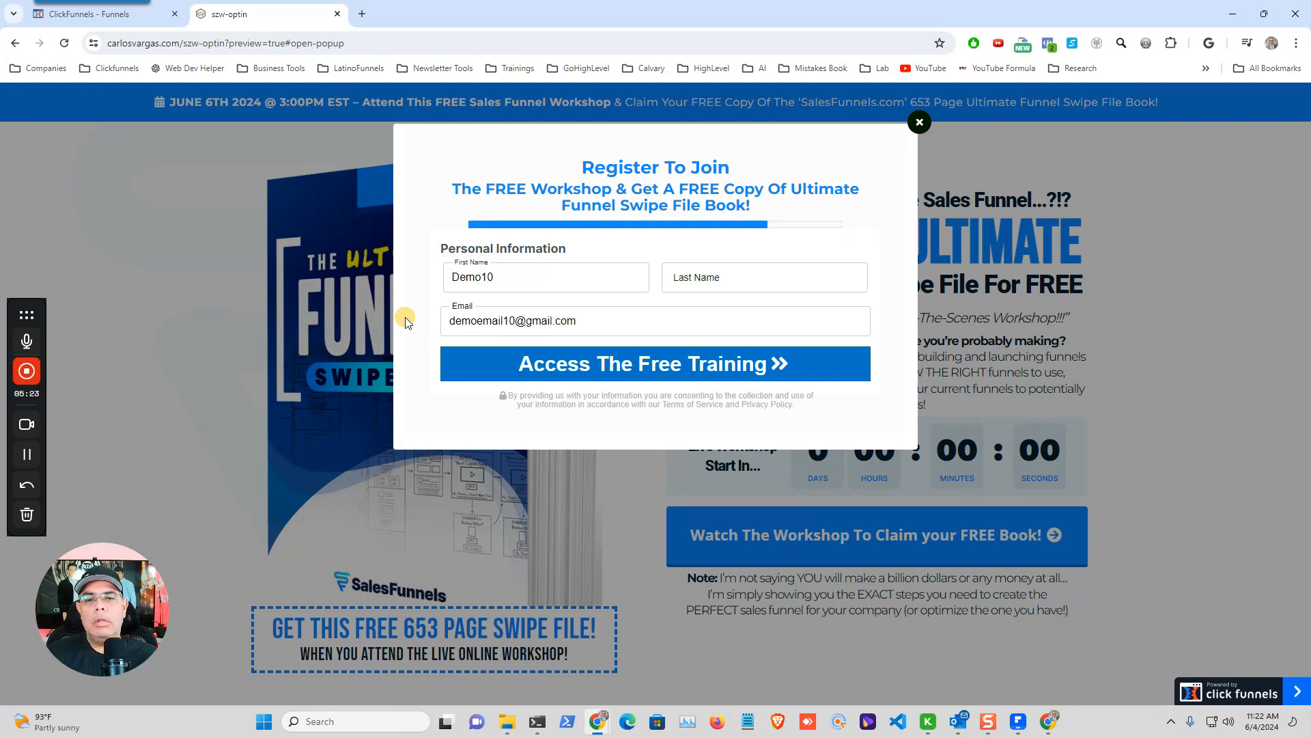
Complete the test registrant's name and email, submit the form and check the ending of the confirmation page's URL
double_click(509, 277)
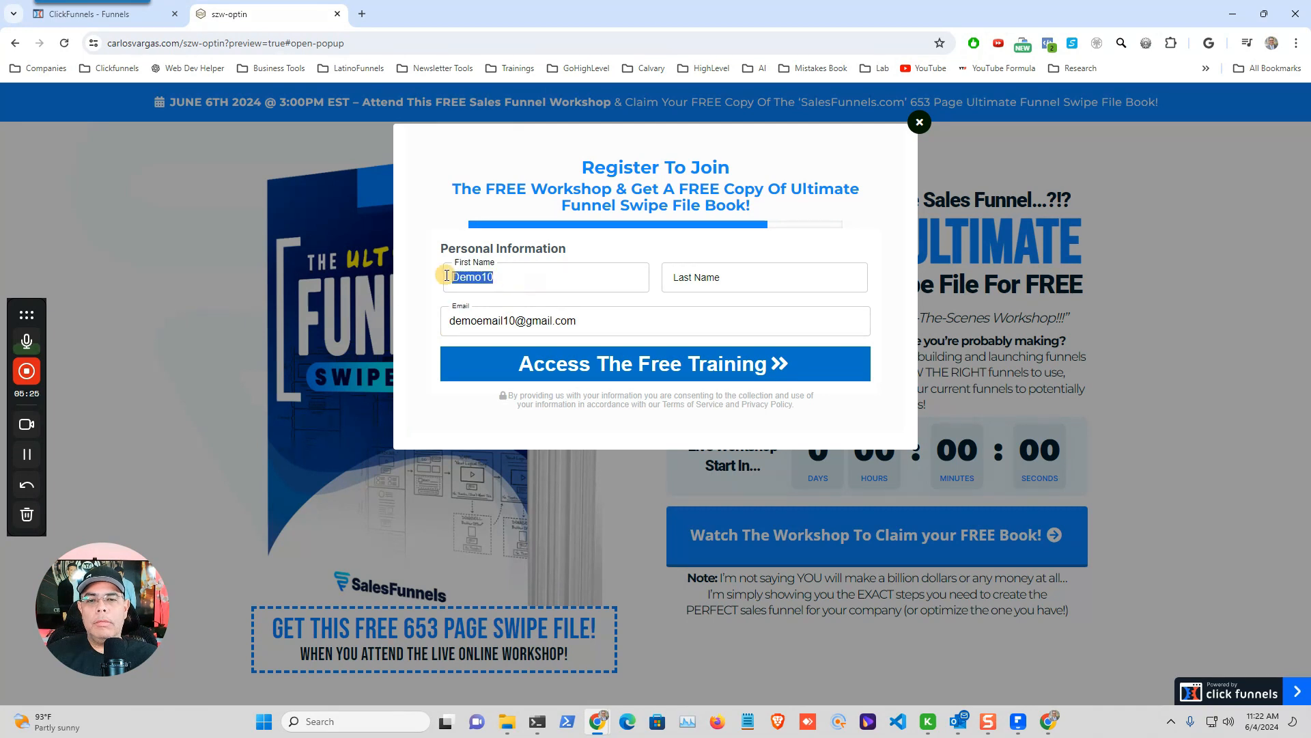
left_click(747, 274)
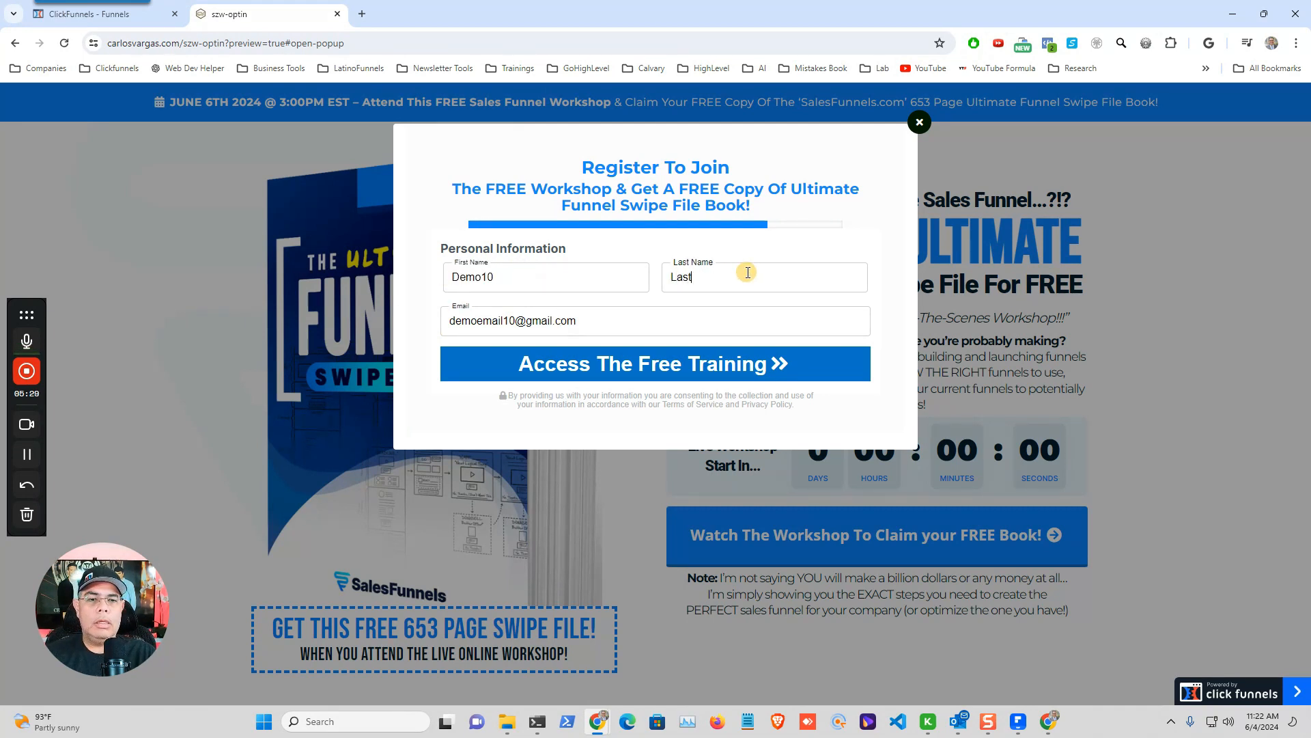
left_click(761, 366)
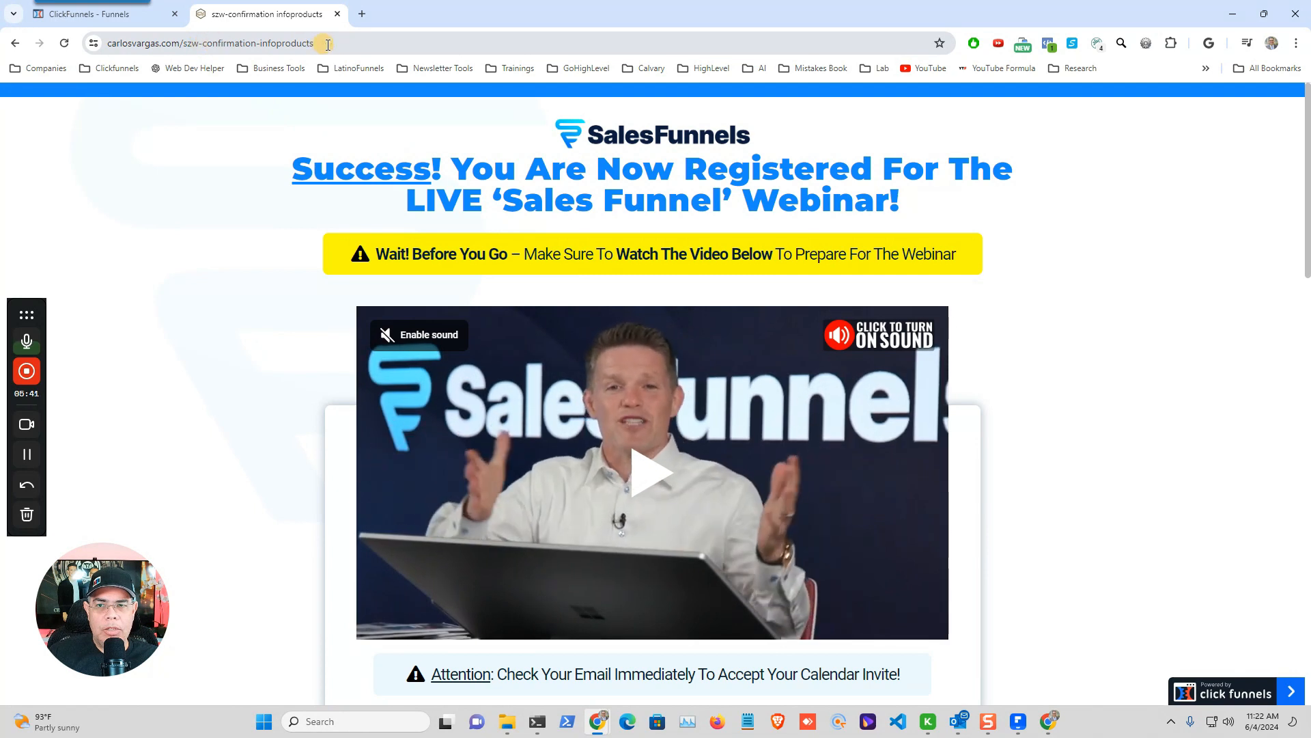
left_click_drag(314, 43, 258, 45)
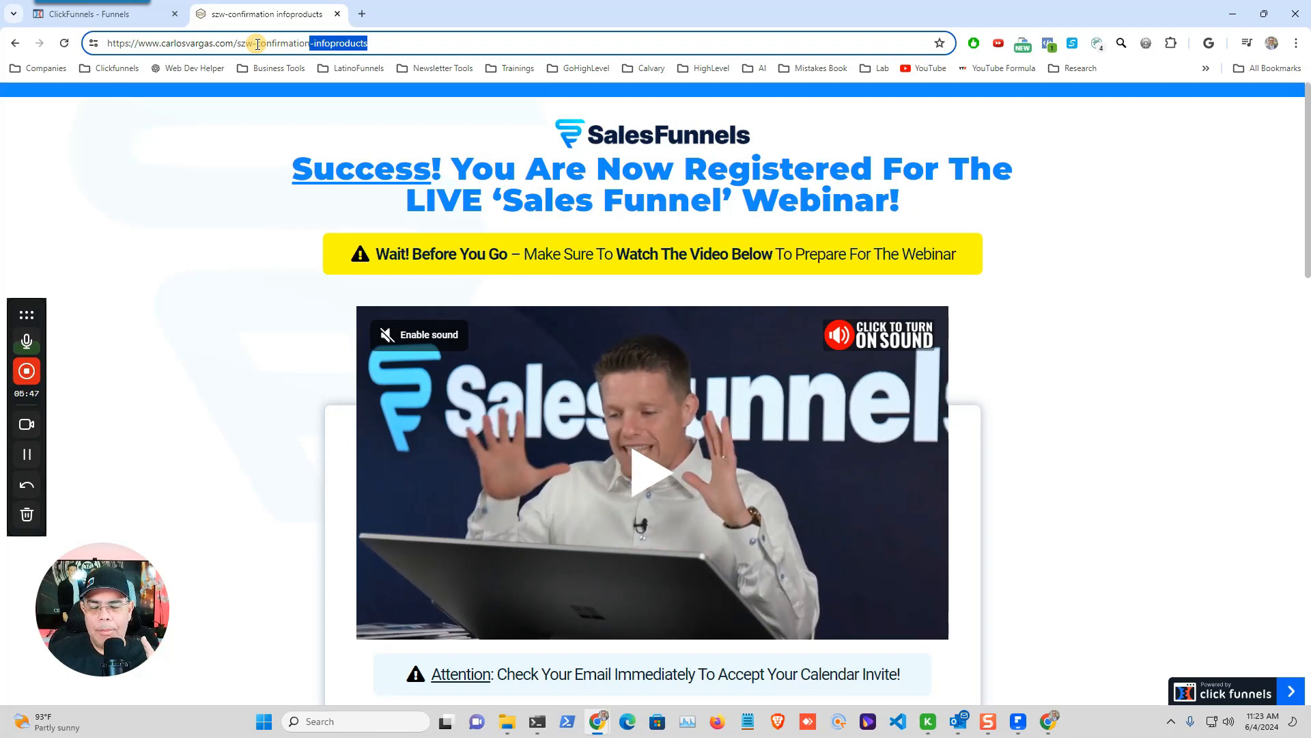
Examine the opt-in page's footer script that handles the workshop choice, confirmation redirects and step switching in an enlarged code editor
left_click(108, 14)
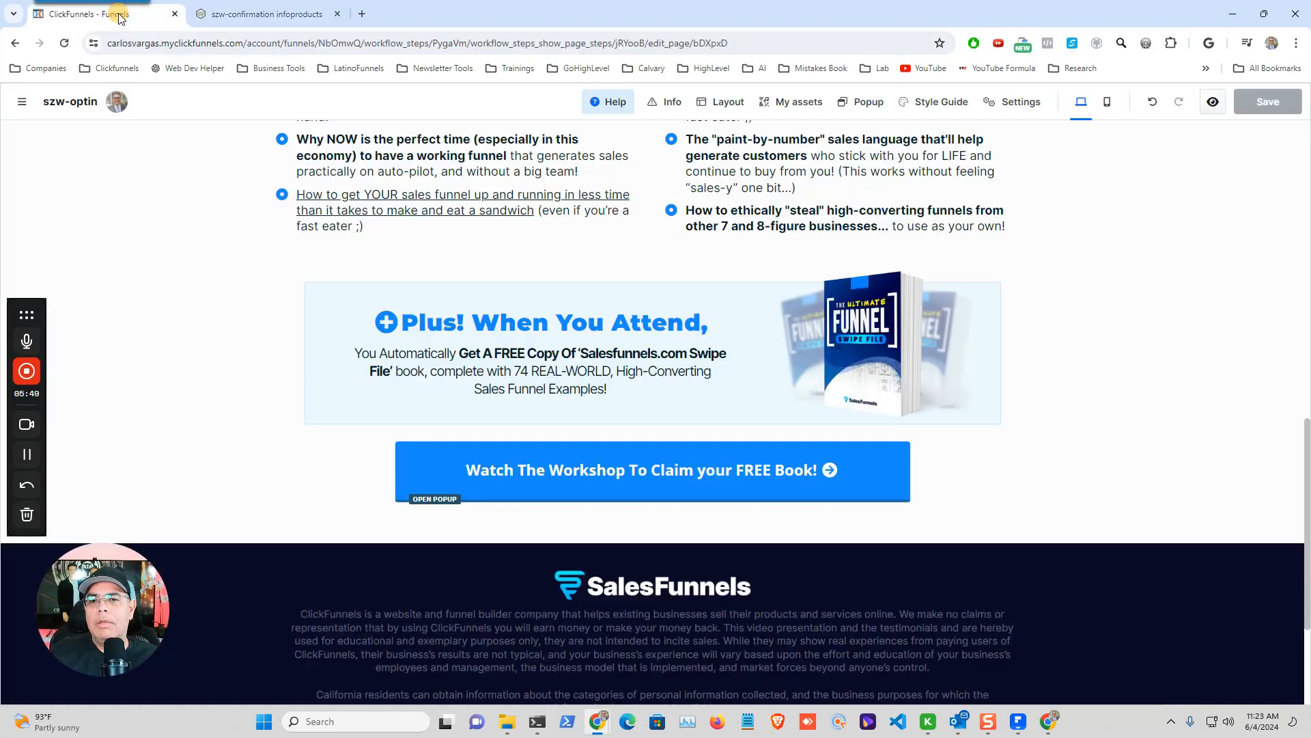
left_click(1015, 101)
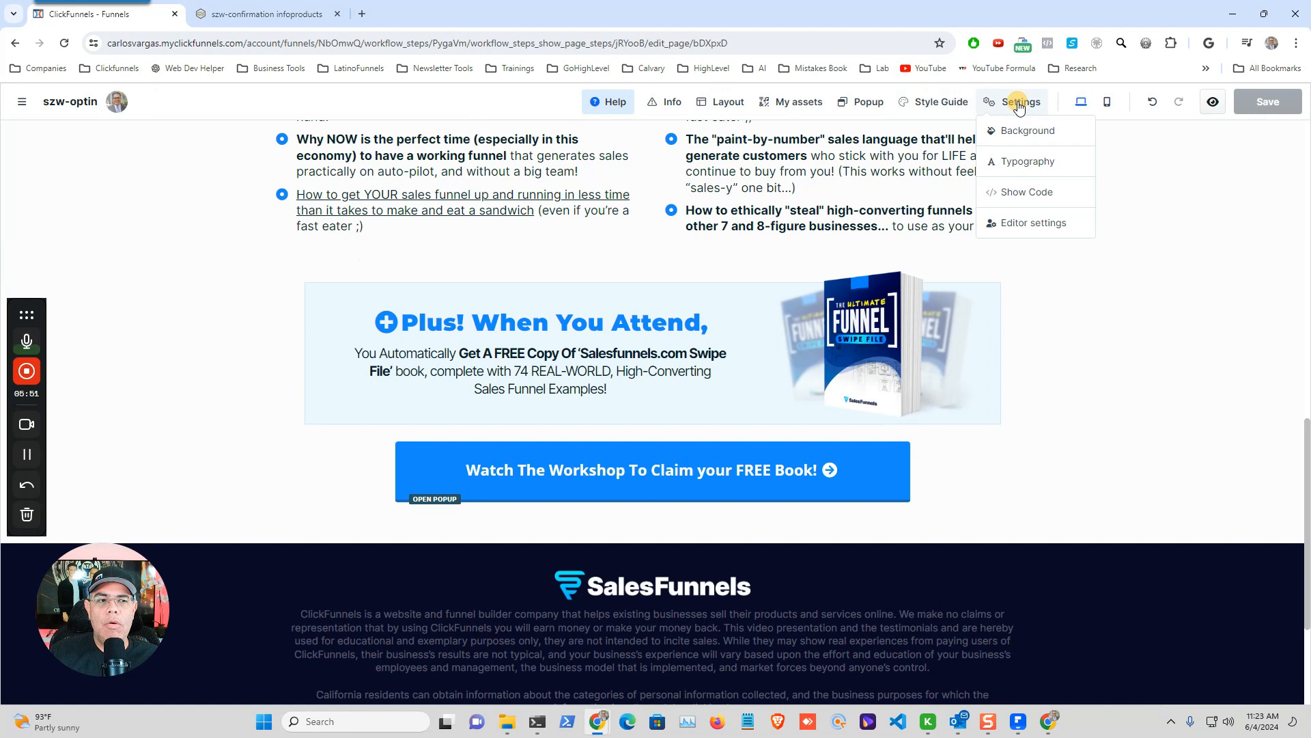
left_click(1030, 193)
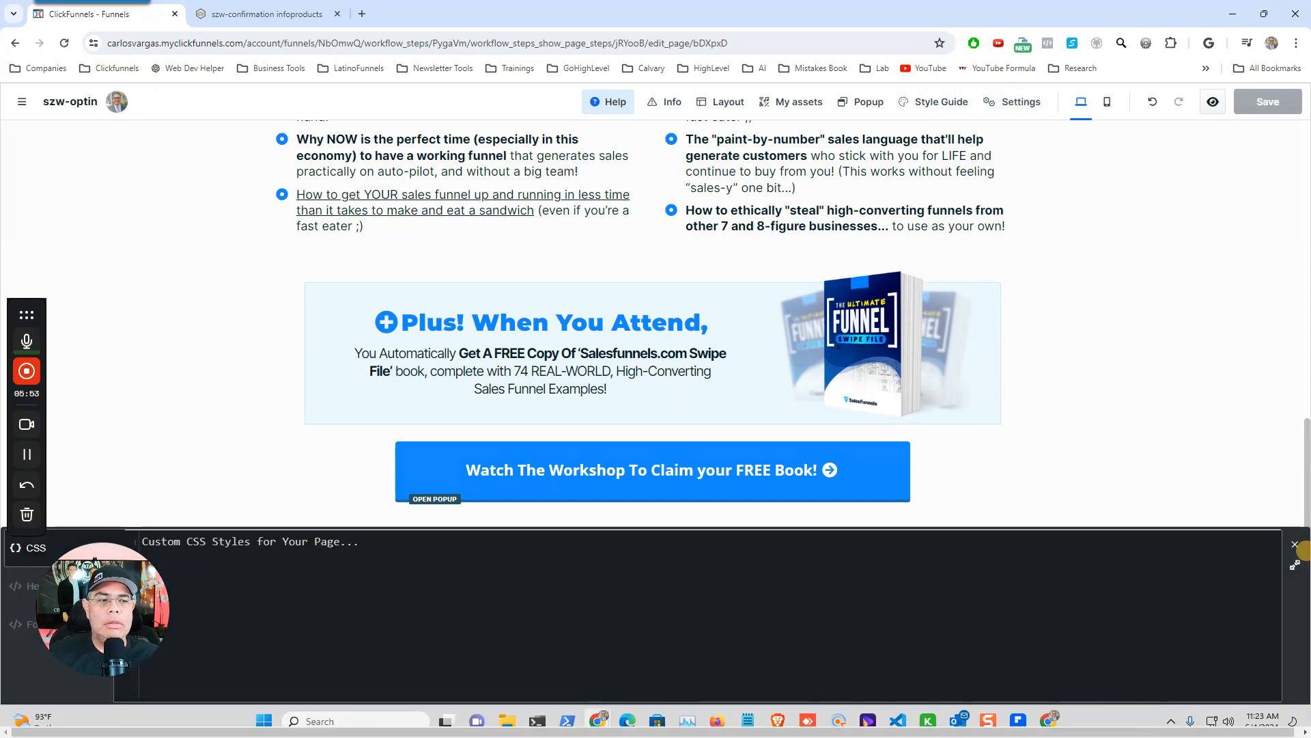
left_click(1295, 569)
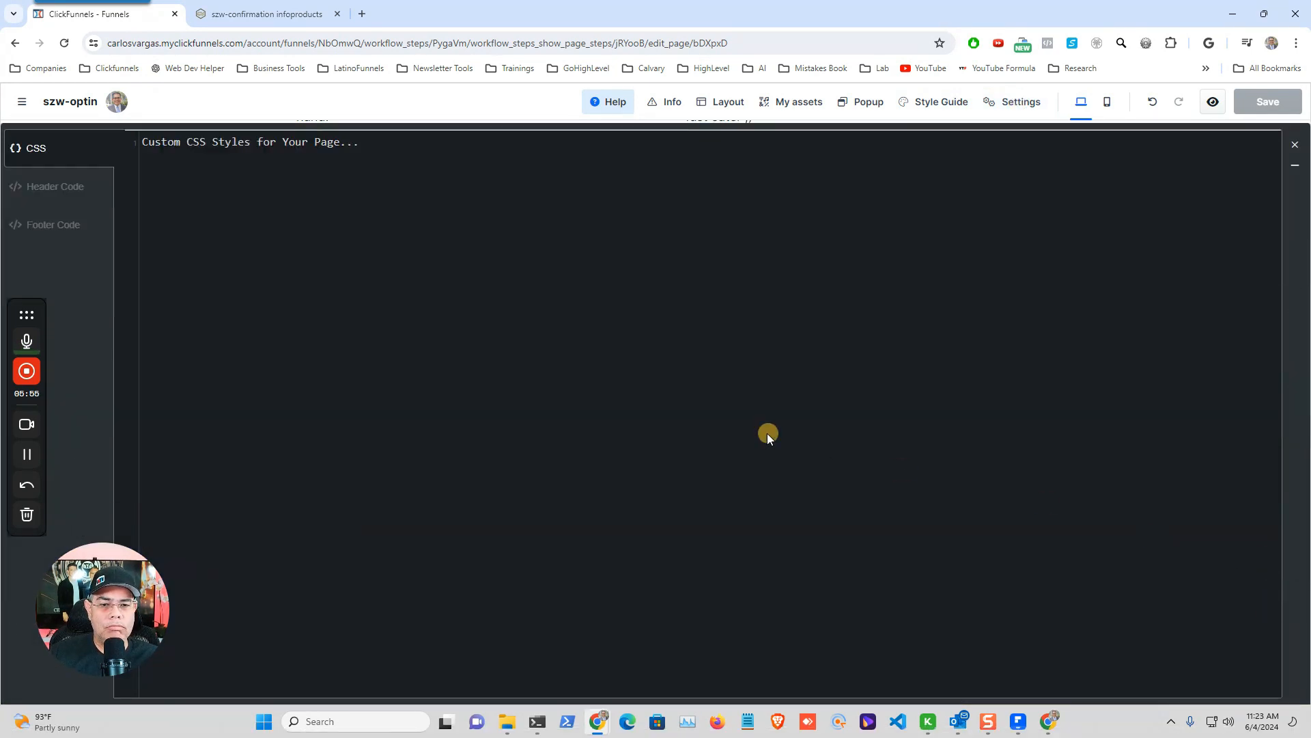
left_click(51, 231)
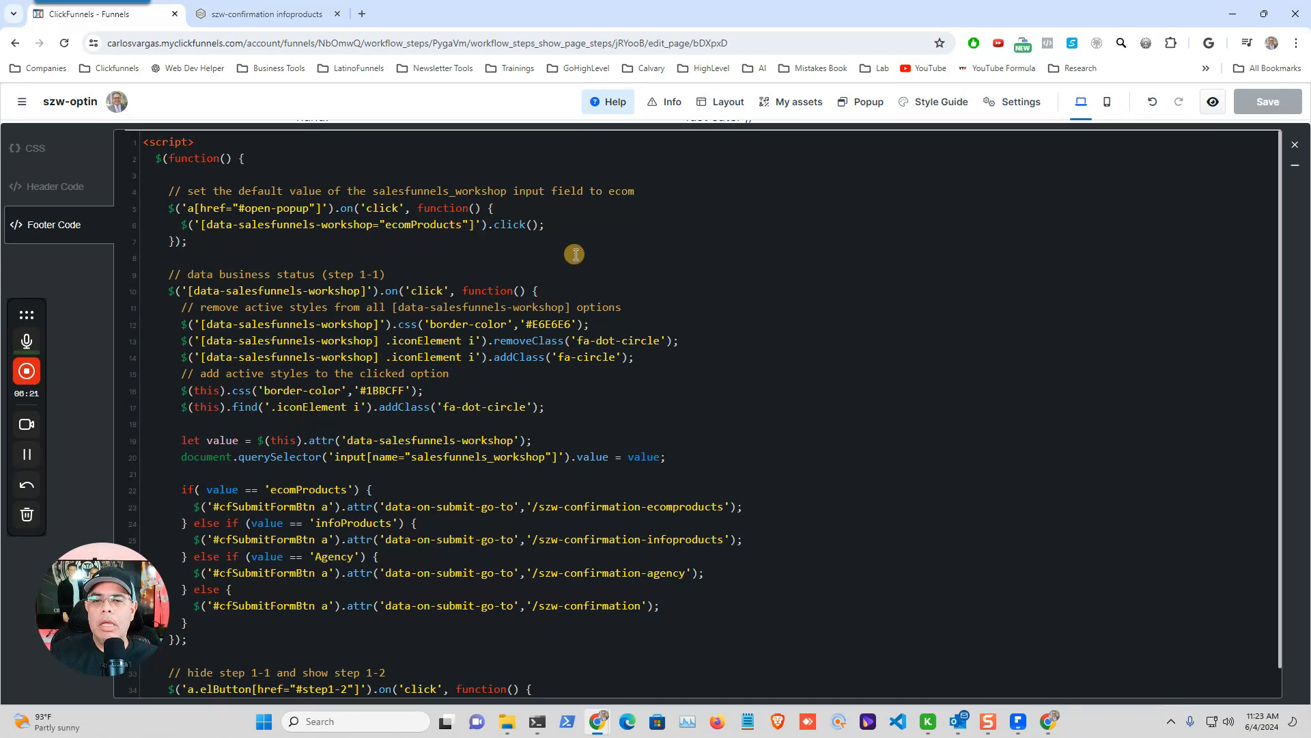
scroll(564, 249, "down", 1)
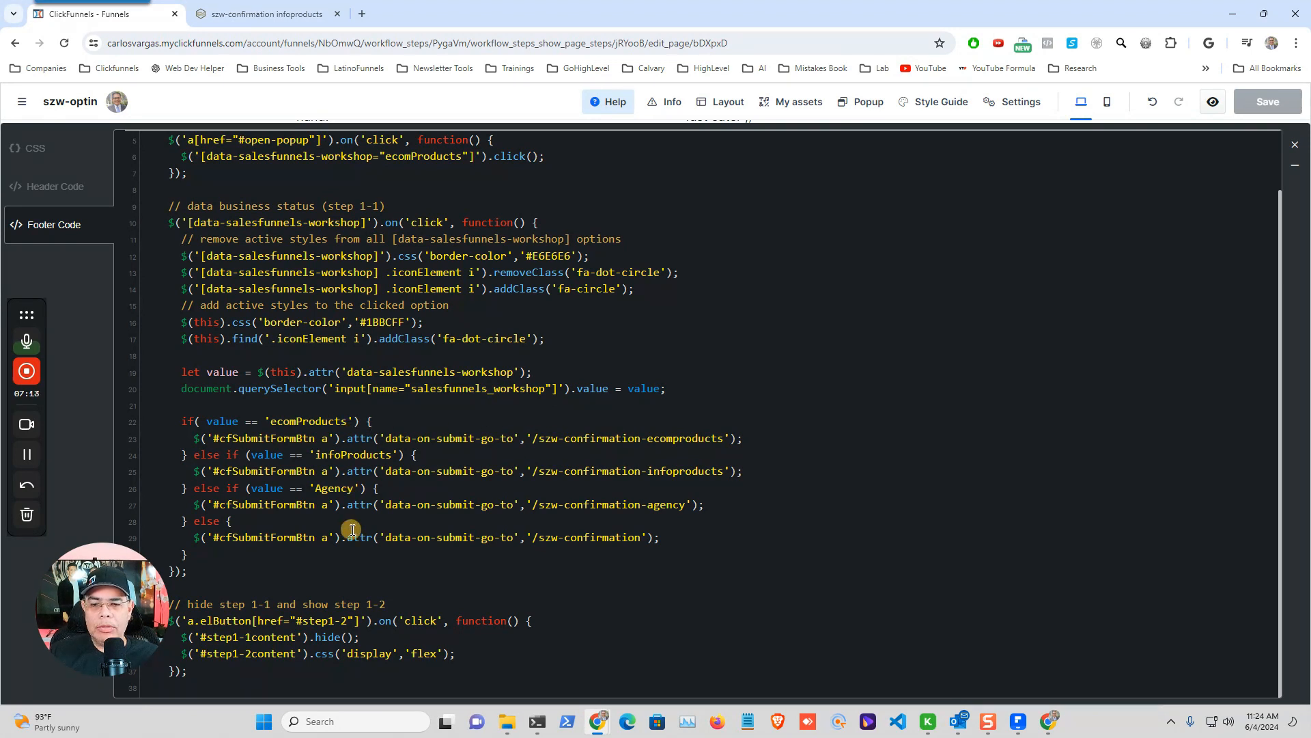
scroll(383, 530, "down", 1)
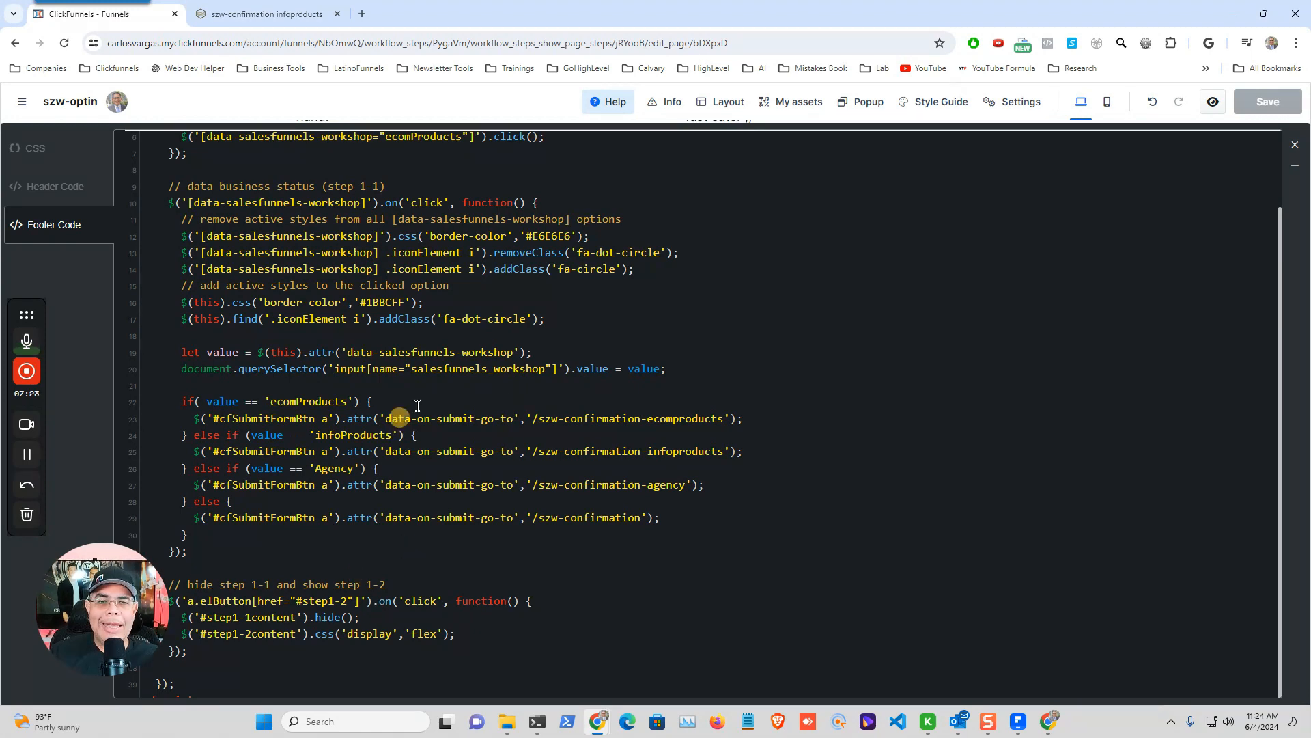
left_click(1298, 146)
Review the Info Products confirmation page down to its end and open the bonus training page
left_click(267, 13)
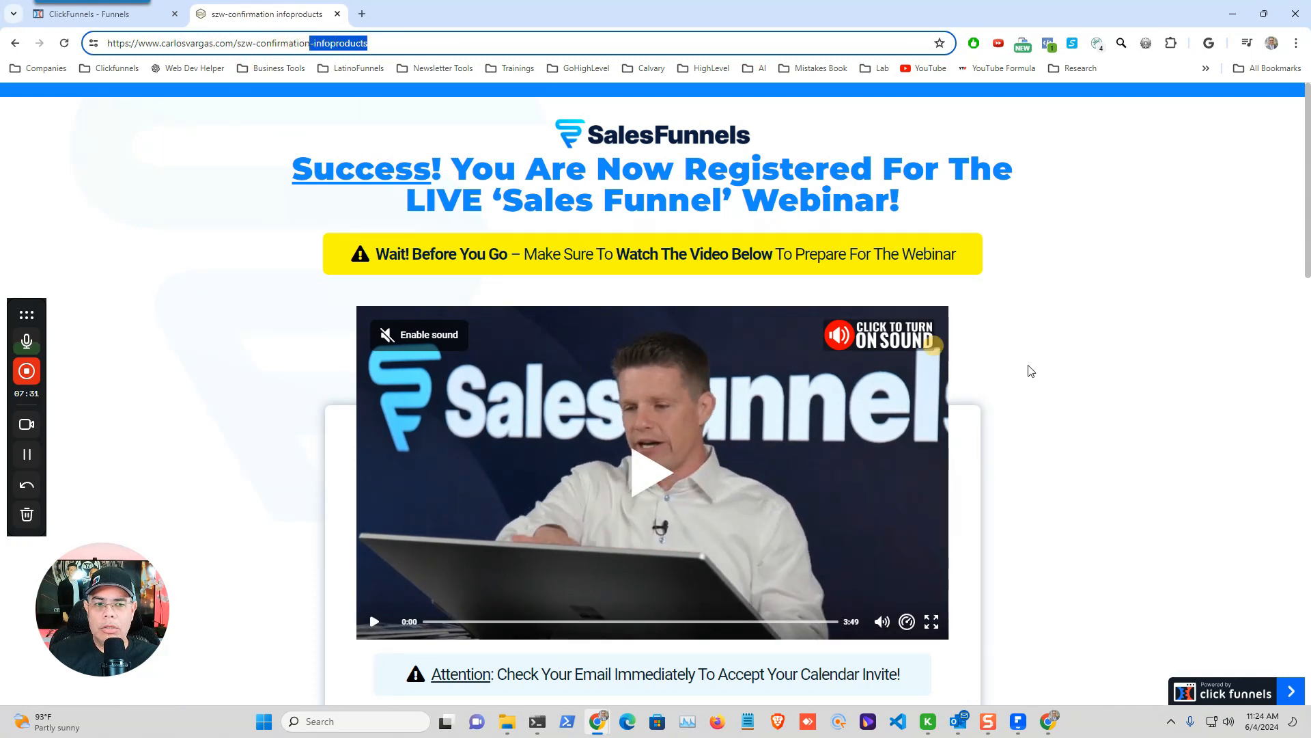
scroll(1041, 330, "down", 10)
scroll(1041, 331, "down", 7)
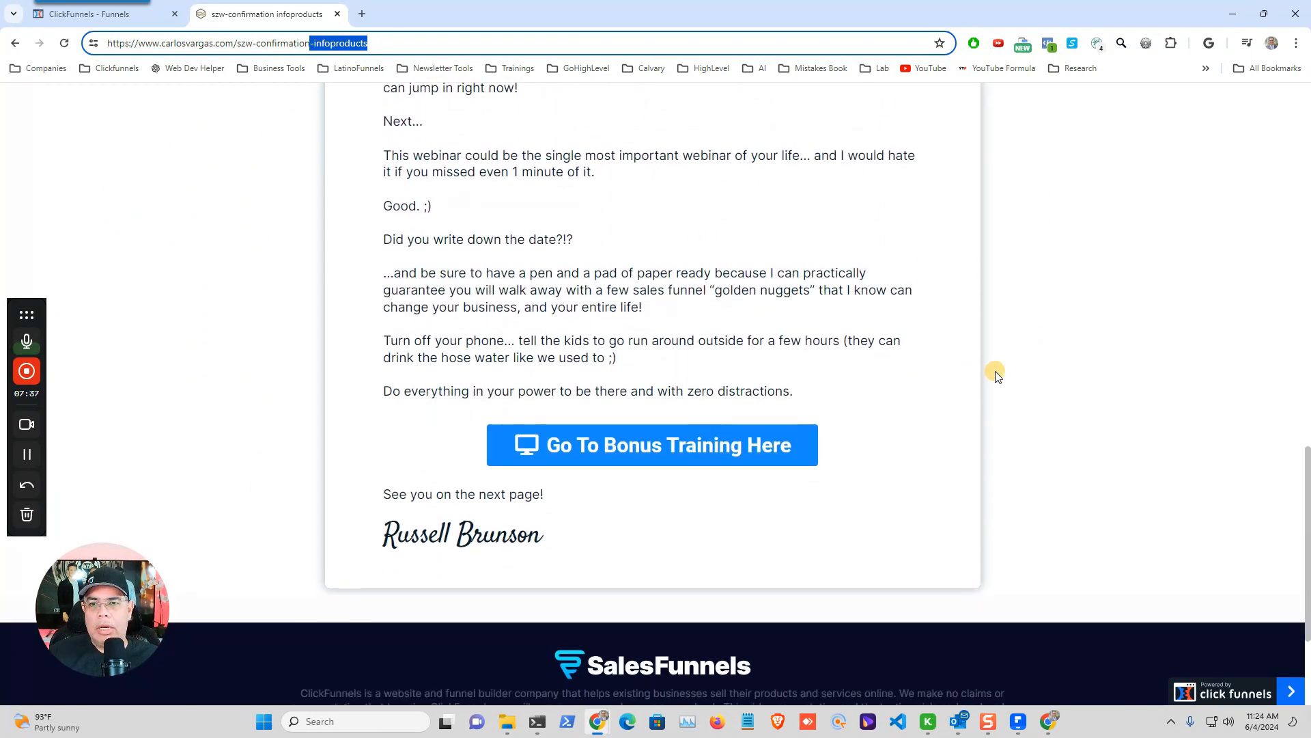
left_click(637, 450)
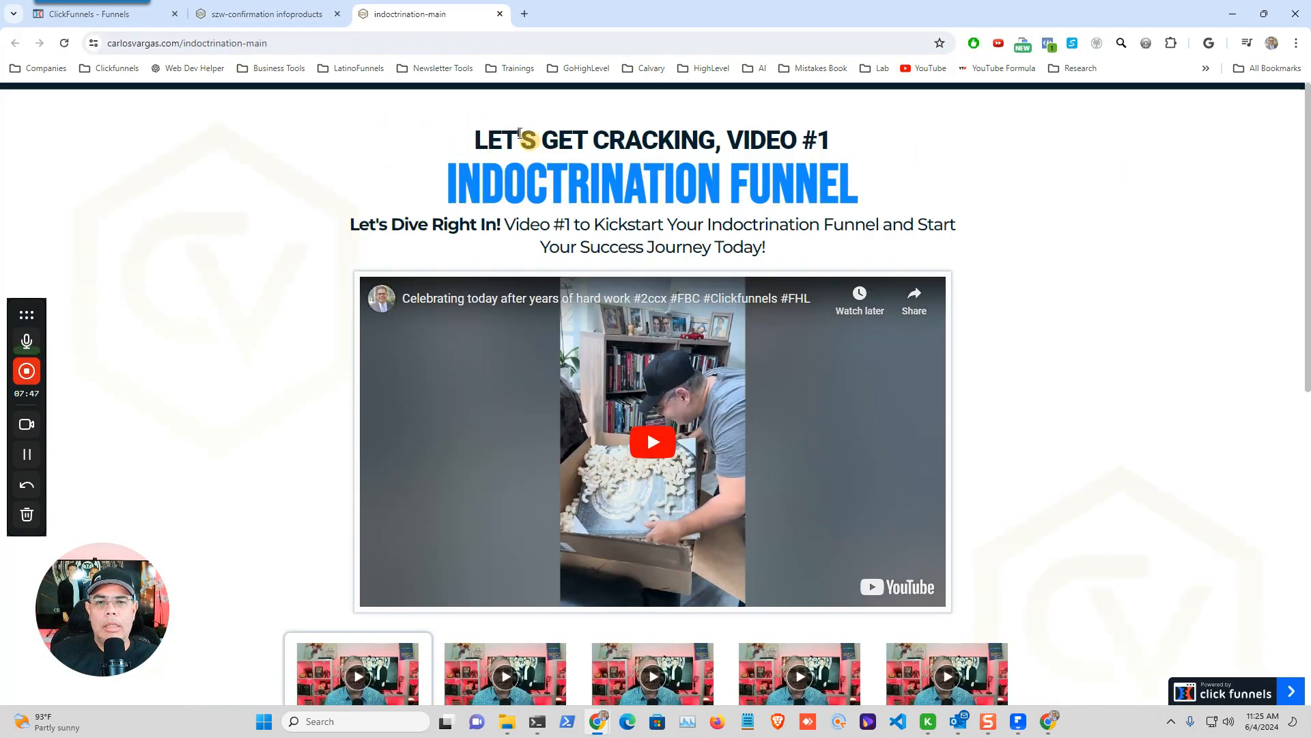
Look through the indoctrination-main page's main video, video thumbnails and free trial offer
scroll(1077, 179, "down", 4)
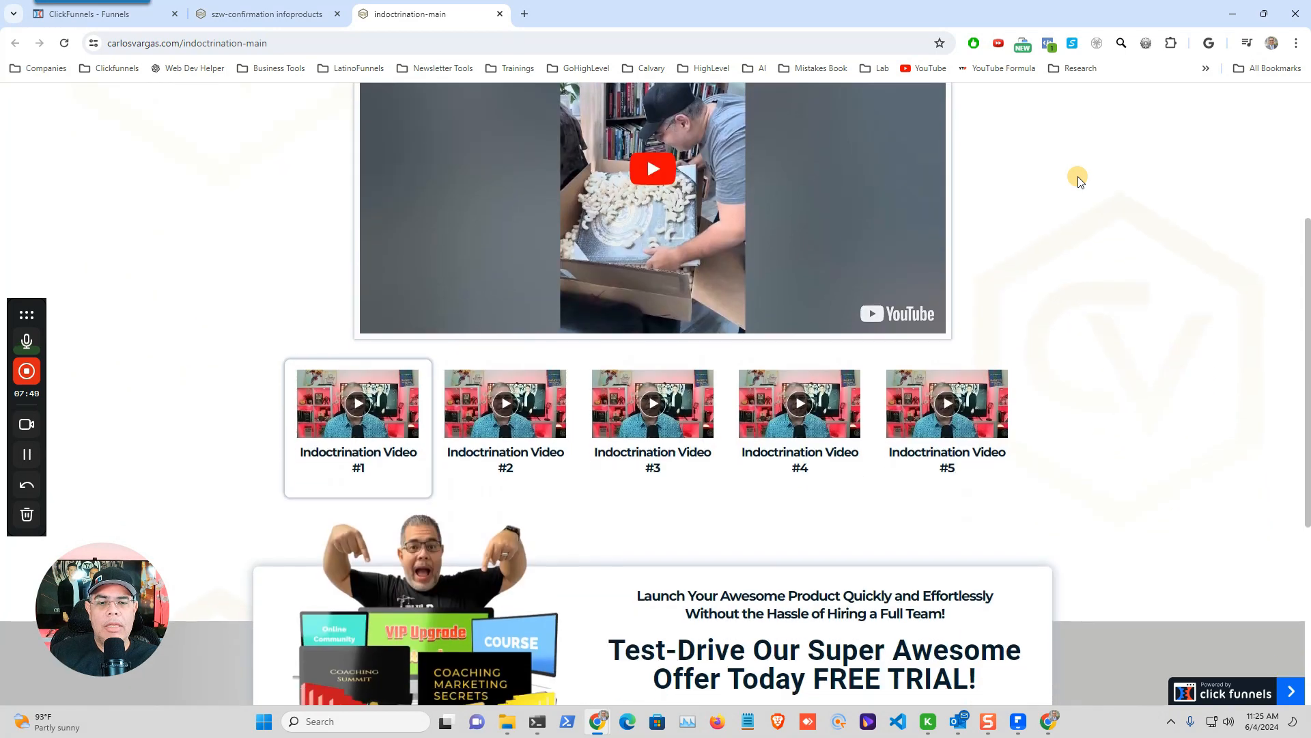
scroll(1079, 178, "down", 3)
scroll(1083, 180, "up", 2)
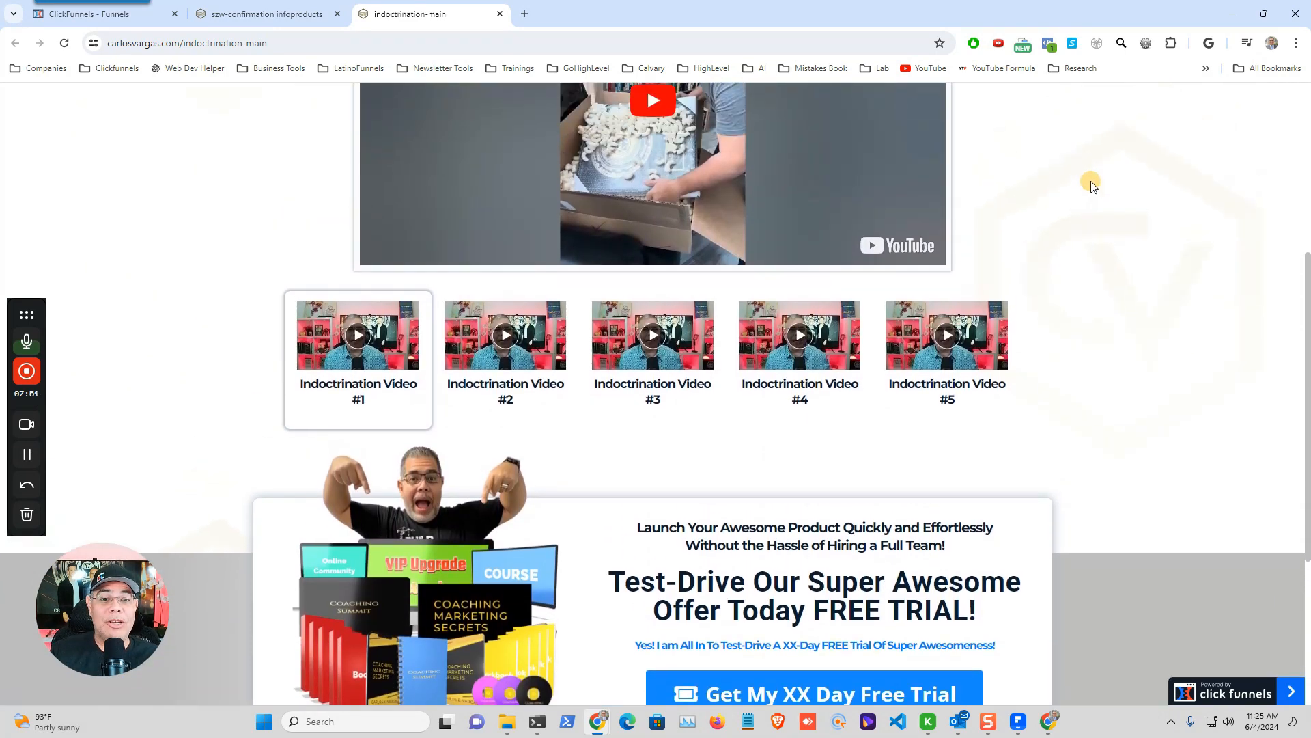
scroll(1090, 184, "up", 1)
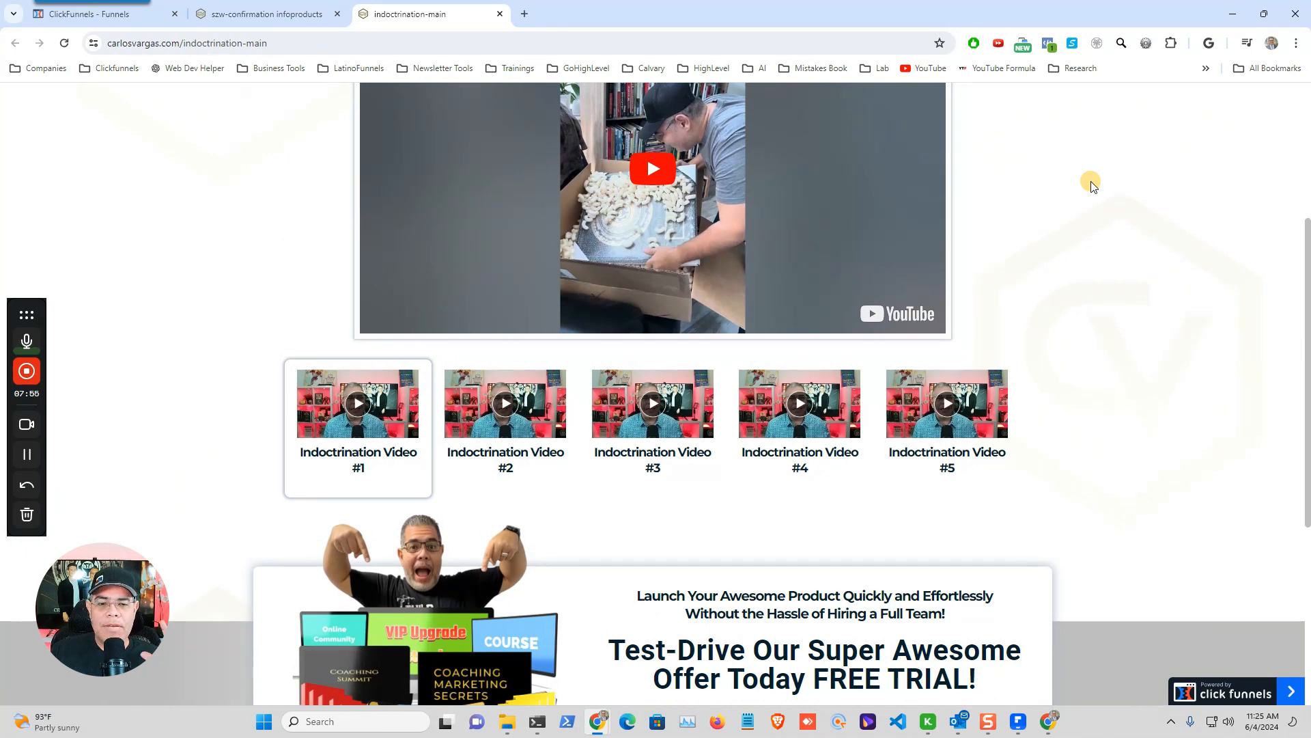
scroll(1091, 185, "up", 3)
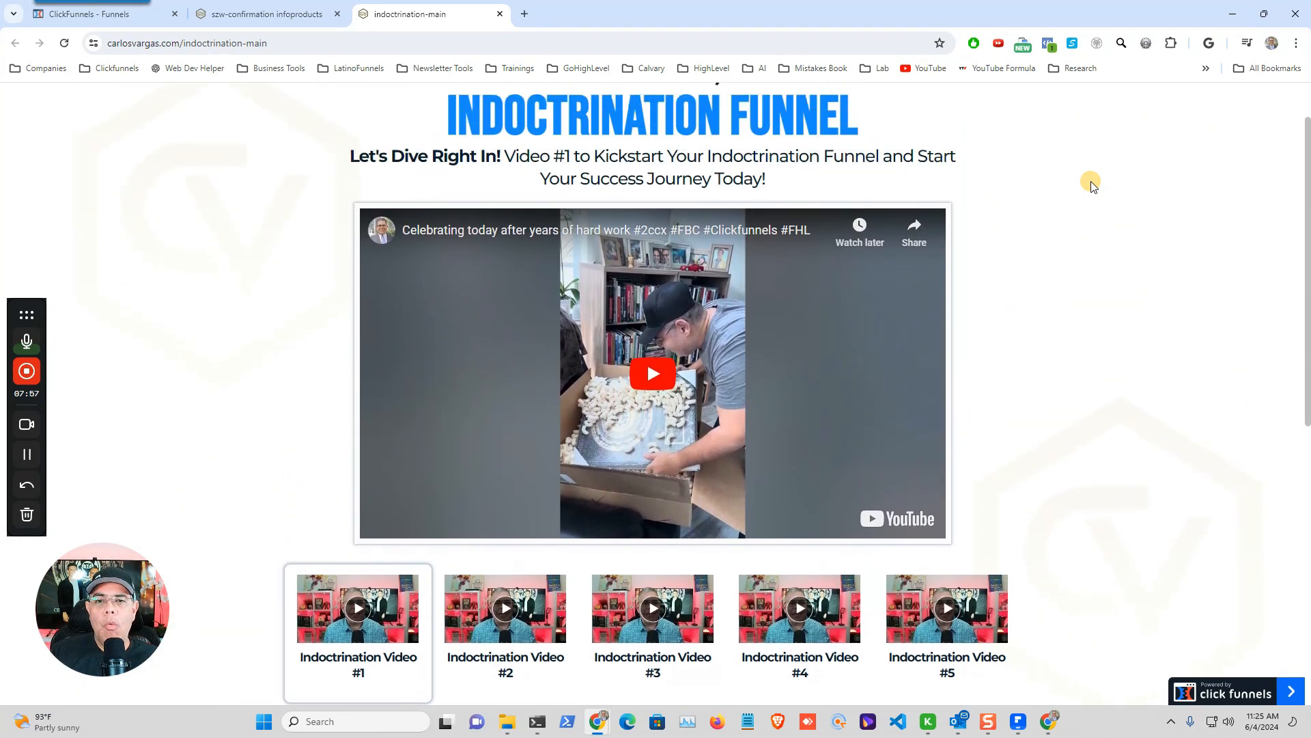
scroll(1091, 185, "up", 1)
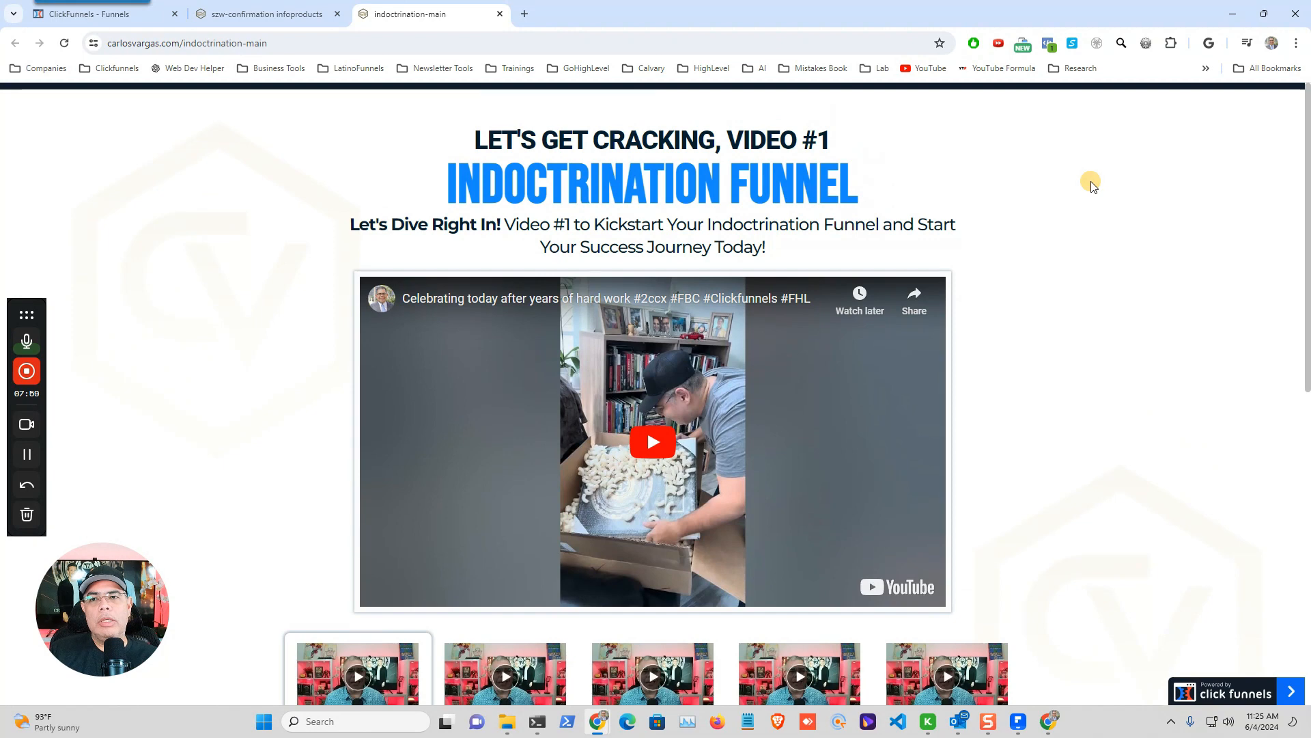
Leave the page editor for the ClickFunnels dashboard and open the newly registered test contact from the customer contacts
left_click(266, 14)
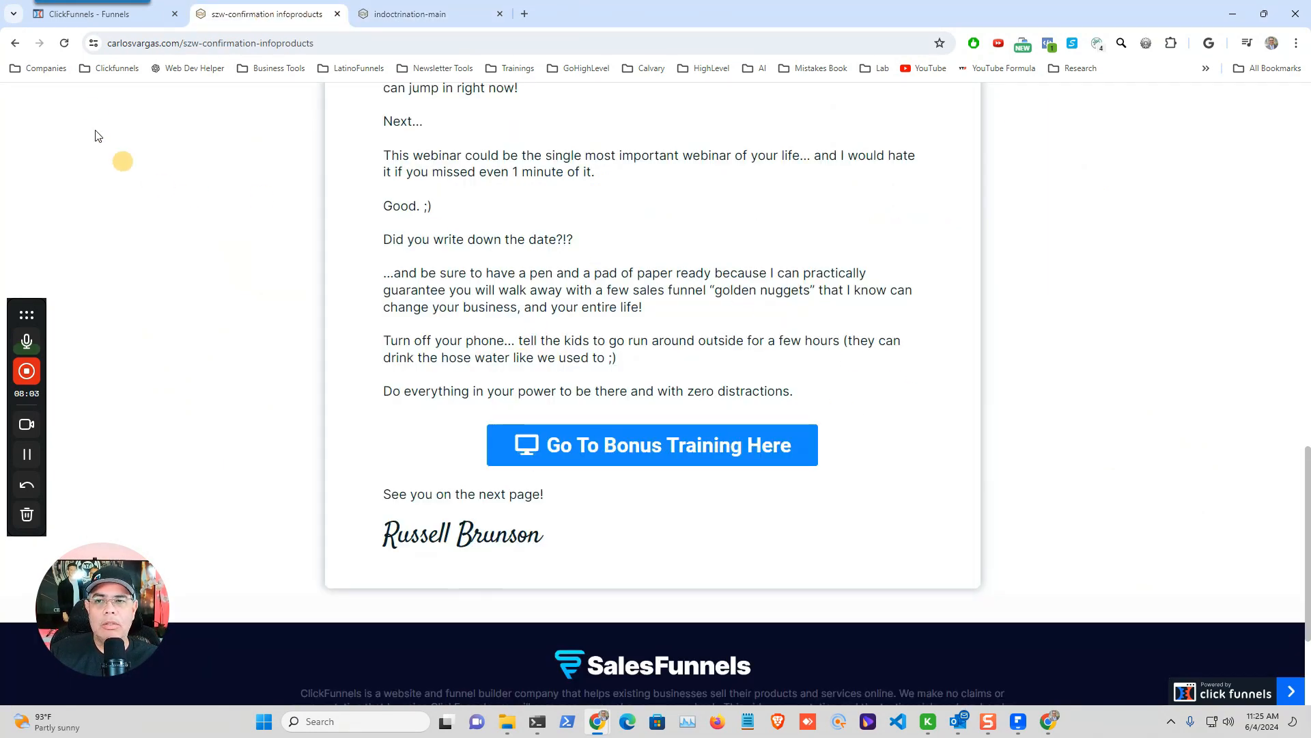
left_click(101, 23)
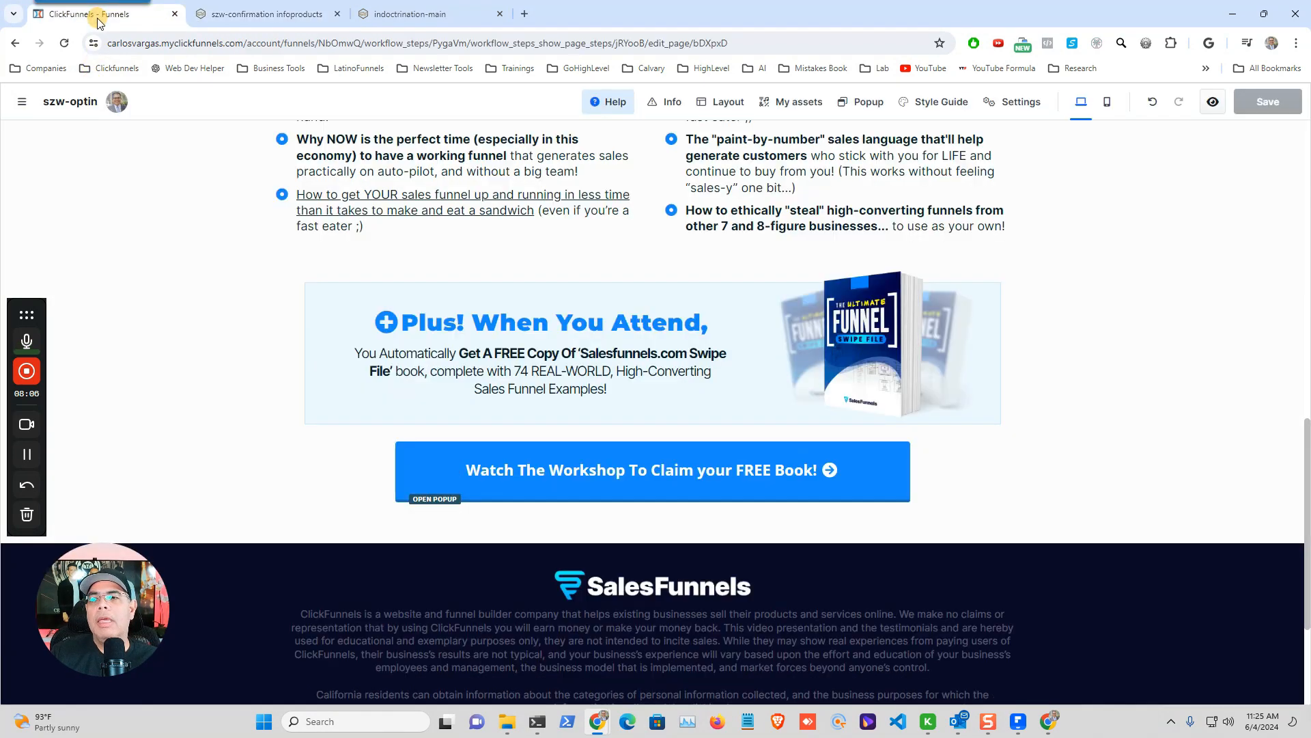
left_click(21, 103)
left_click(20, 106)
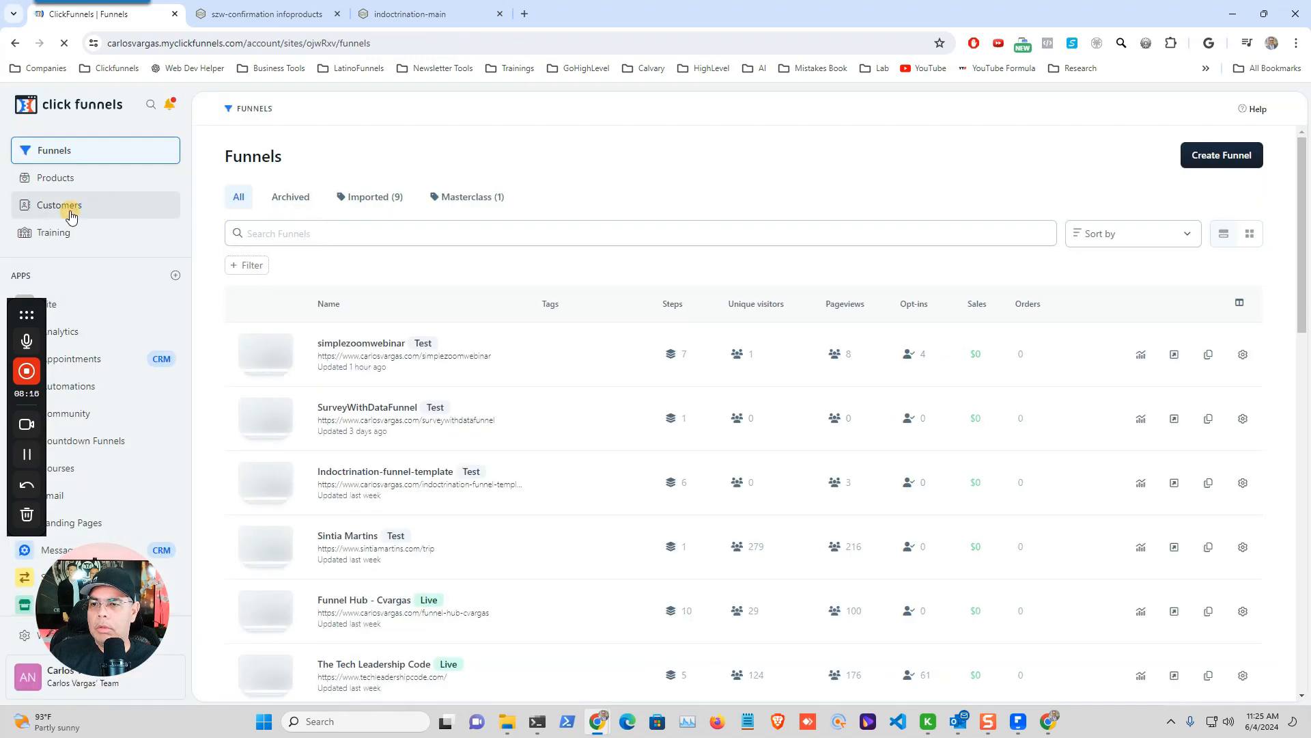
left_click(68, 212)
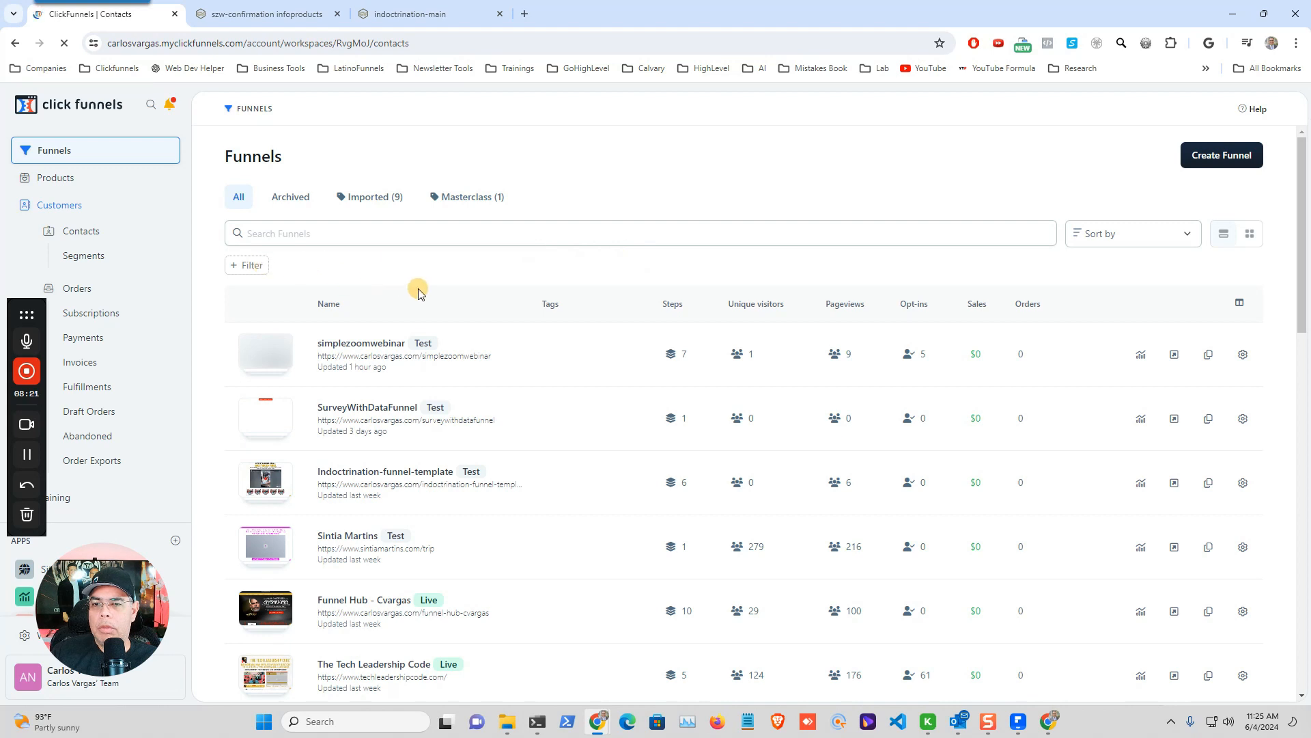
left_click(334, 361)
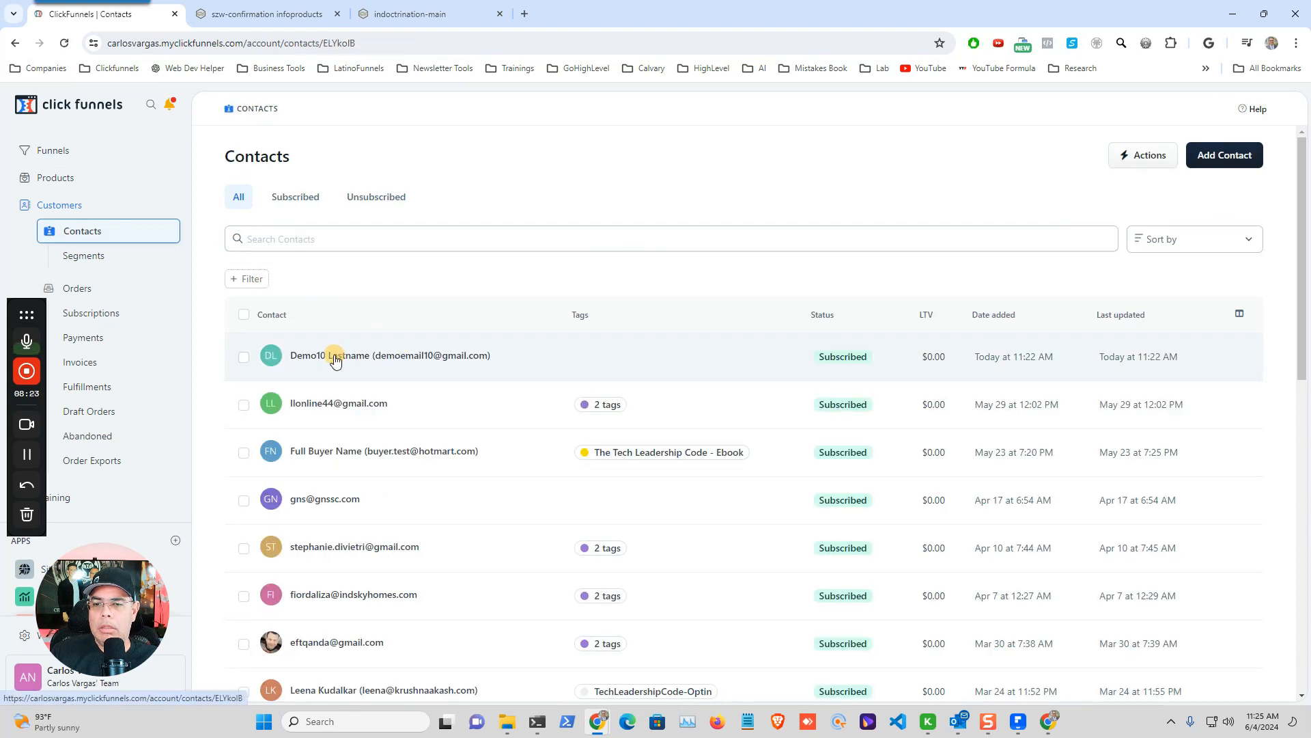